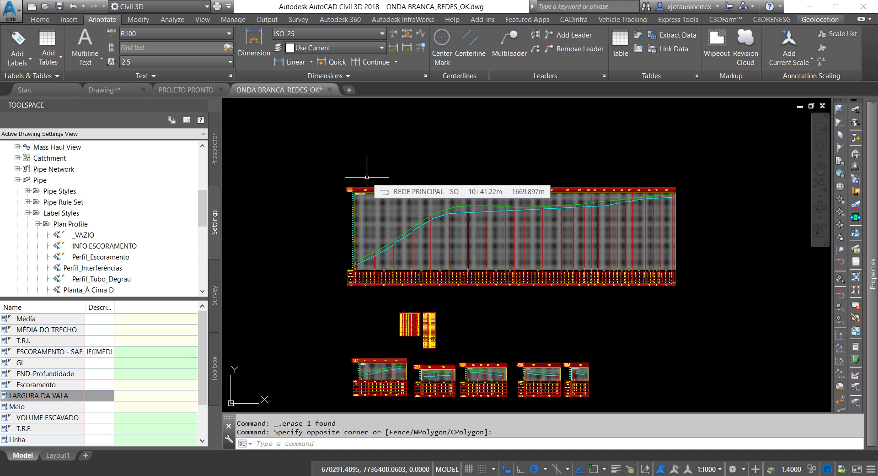
scroll(367, 177, up, 10)
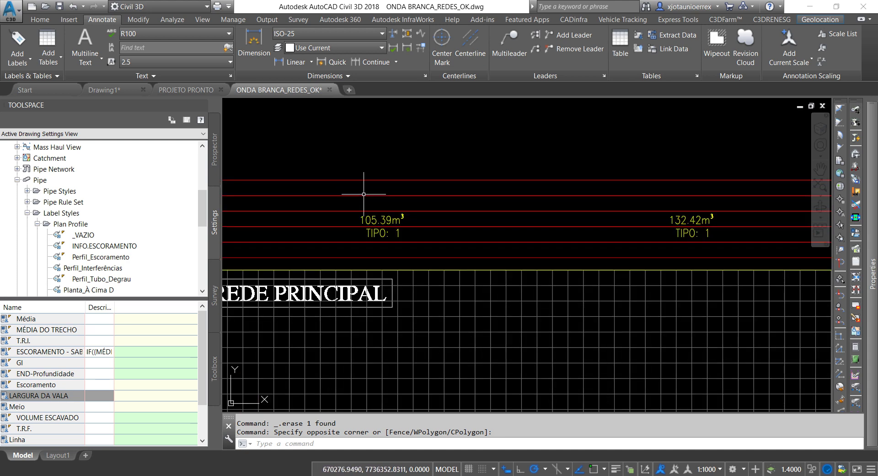
mouse_move(470, 160)
middle_down()
mouse_move(482, 235)
mouse_move(521, 236)
middle_up()
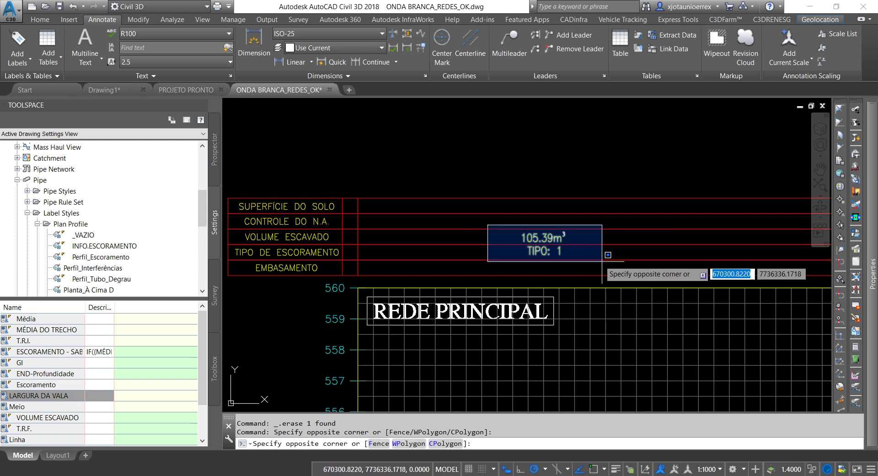
click(557, 146)
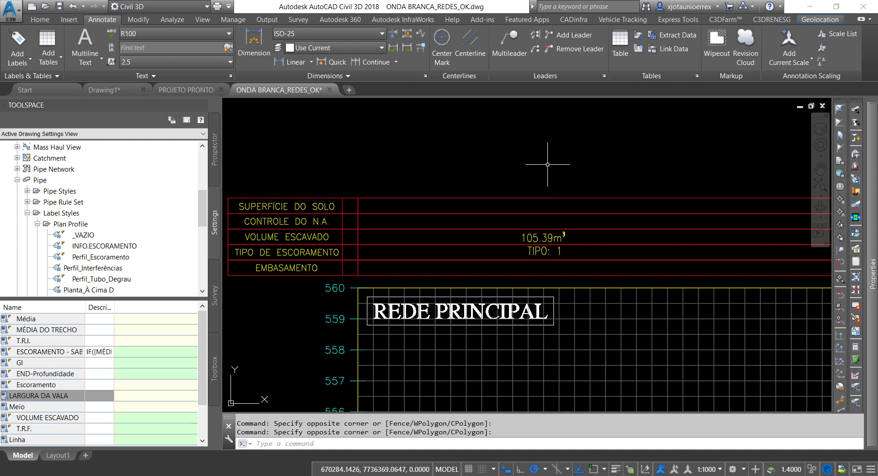
scroll(580, 200, down, 3)
middle_drag(580, 202, 320, 196)
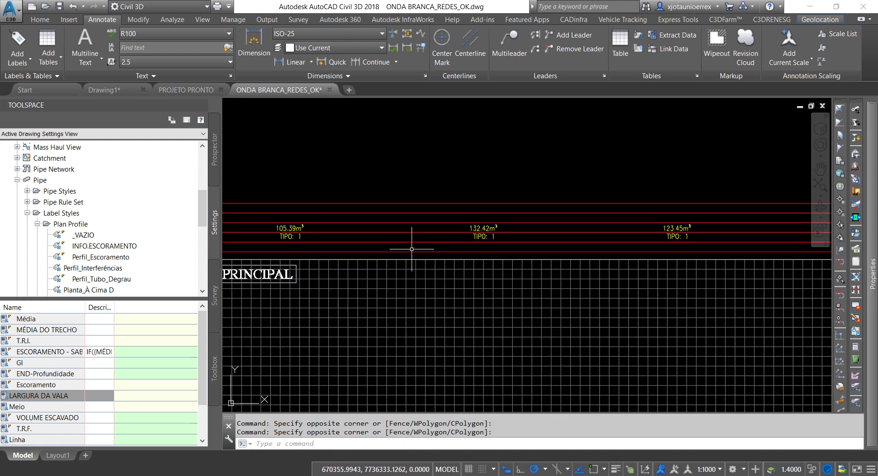
middle_drag(368, 250, 622, 267)
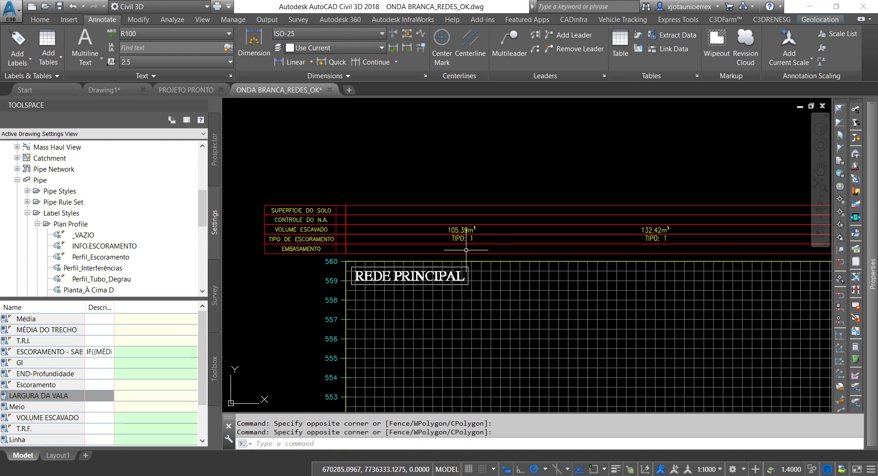
scroll(466, 250, up, 2)
middle_drag(466, 250, 567, 264)
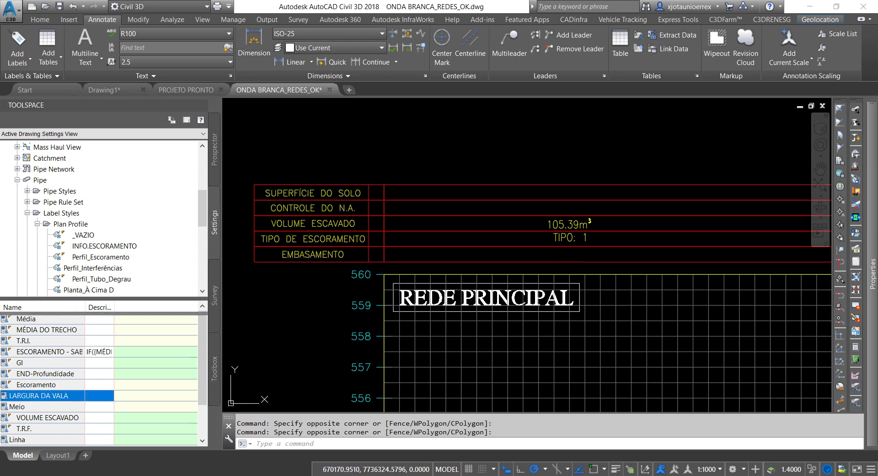
drag(101, 298, 100, 351)
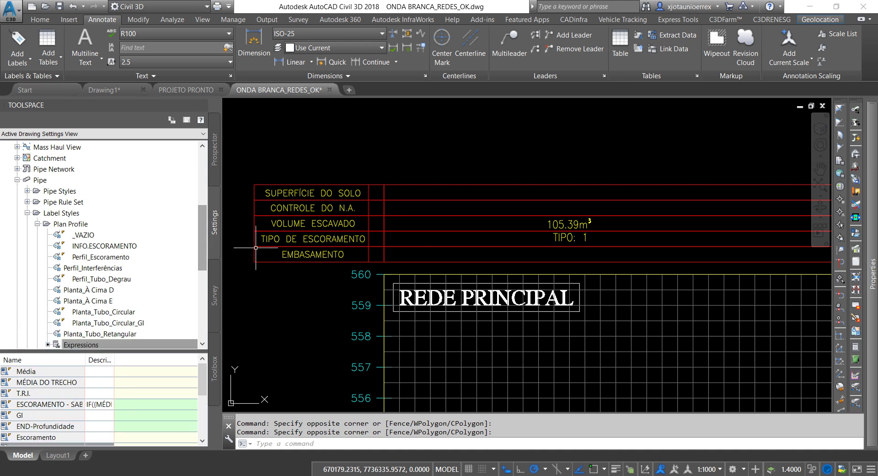
click(244, 229)
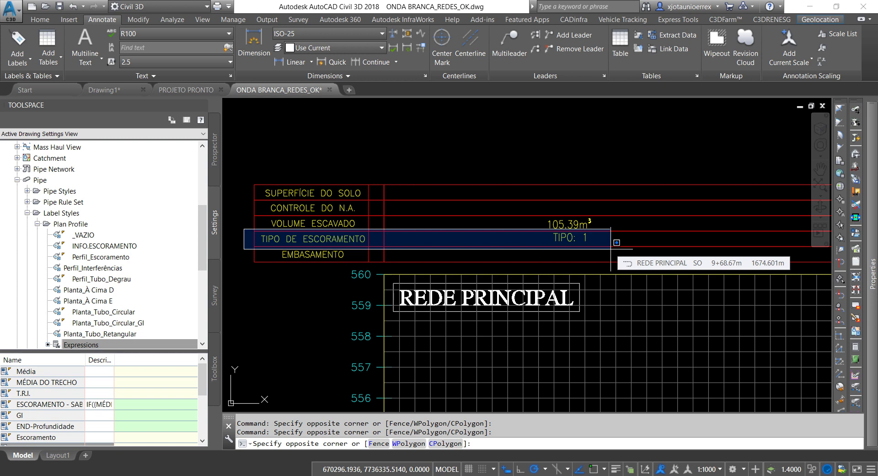
click(611, 249)
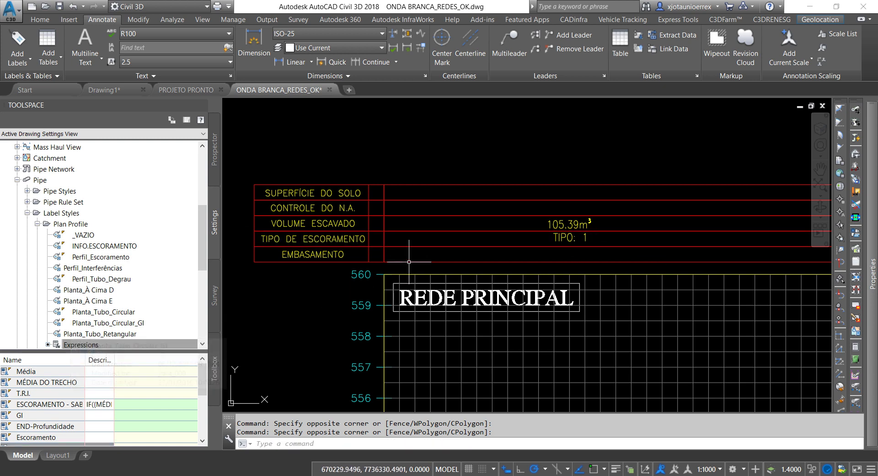
scroll(483, 168, down, 4)
scroll(500, 362, up, 3)
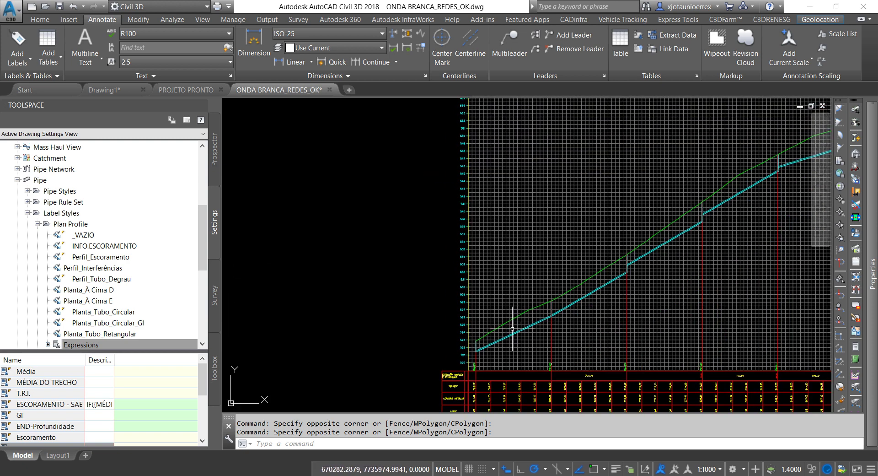
scroll(512, 322, up, 2)
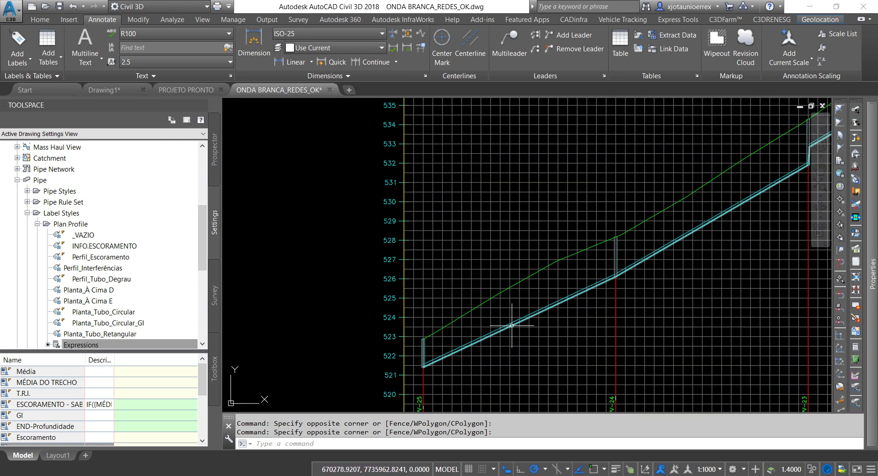
scroll(504, 259, down, 4)
scroll(504, 259, down, 1)
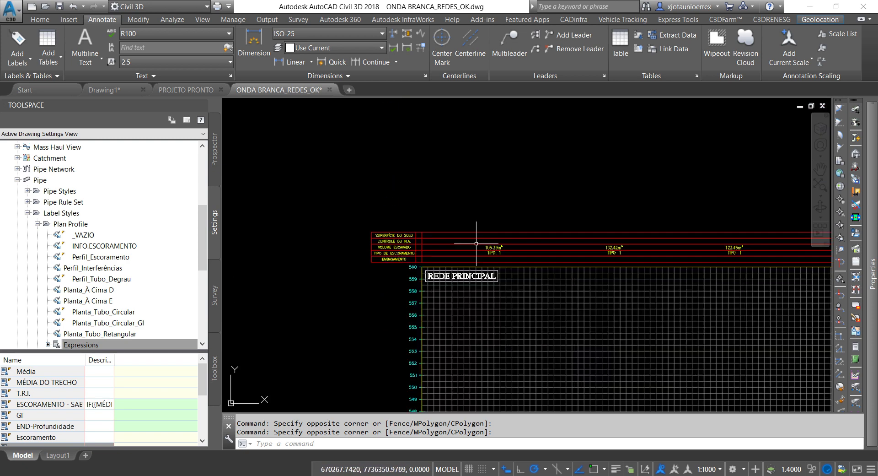
scroll(485, 274, up, 2)
scroll(476, 289, up, 2)
click(55, 444)
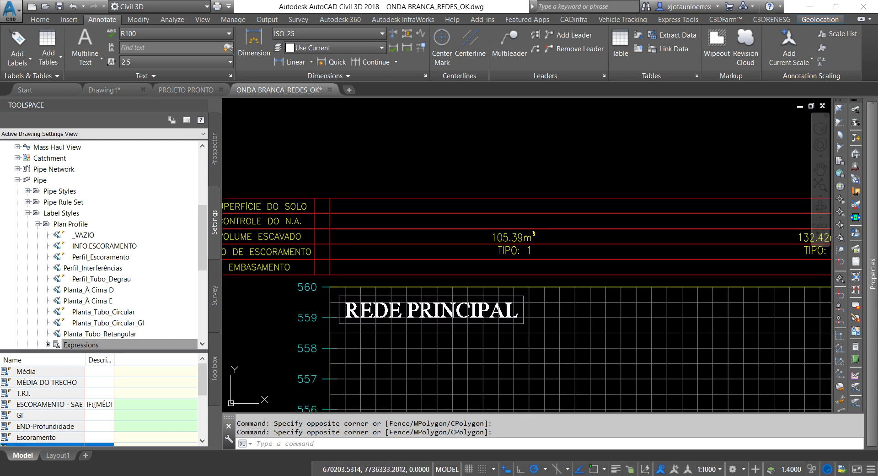
click(70, 224)
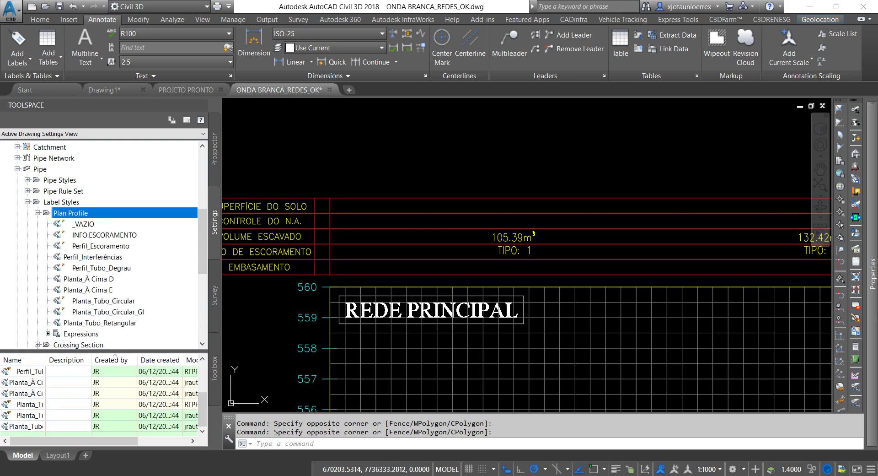
scroll(105, 245, down, 1)
click(81, 301)
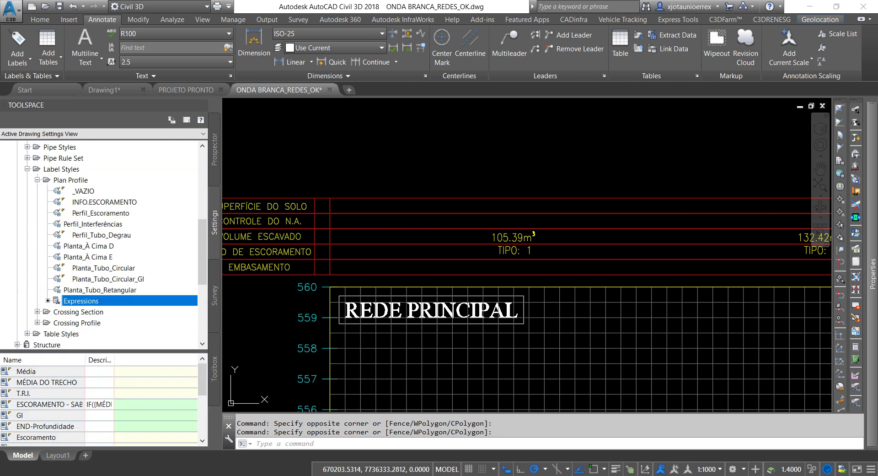
drag(104, 352, 104, 310)
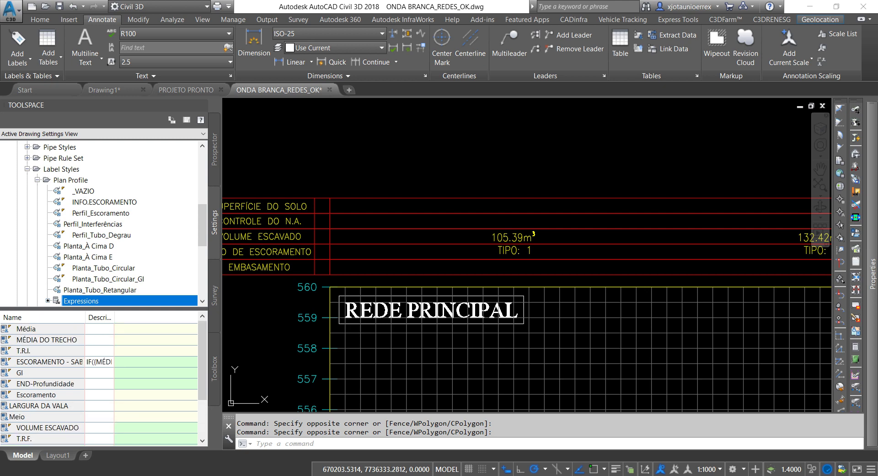
scroll(100, 384, down, 2)
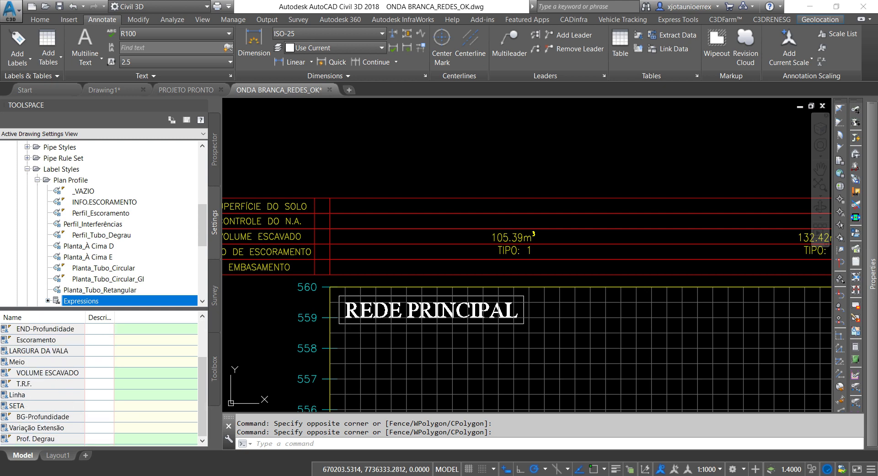
scroll(101, 384, up, 2)
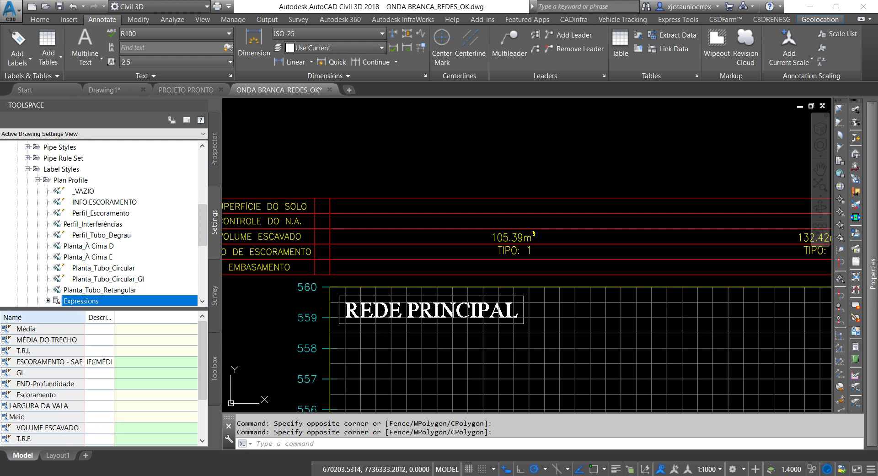
drag(85, 317, 74, 317)
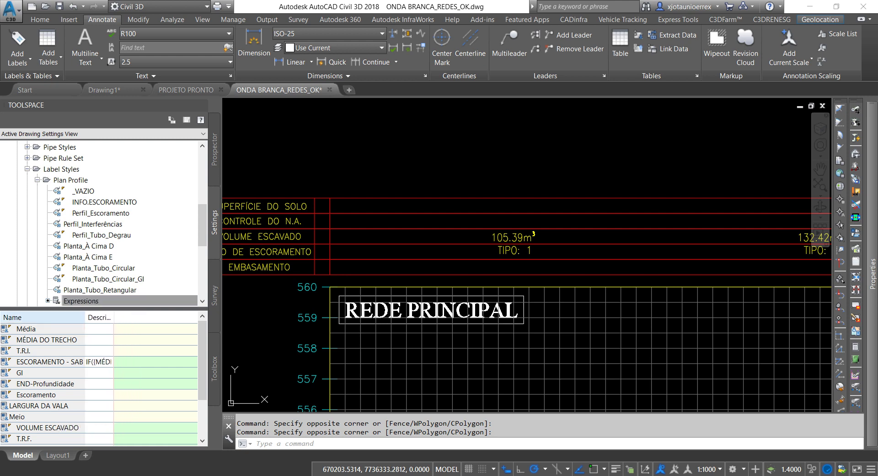
Create a new expression whose description begins 'TIPO DE ESCORAMENTO:' with the 0–1.25 range.
right_click(44, 330)
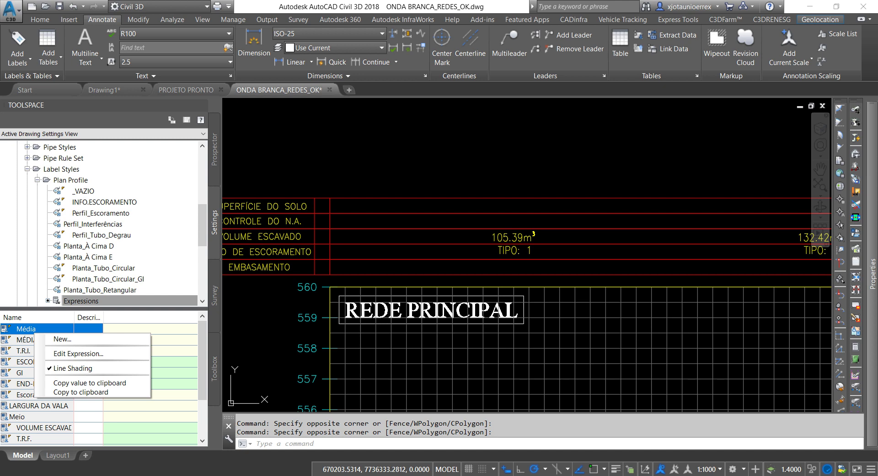
click(62, 338)
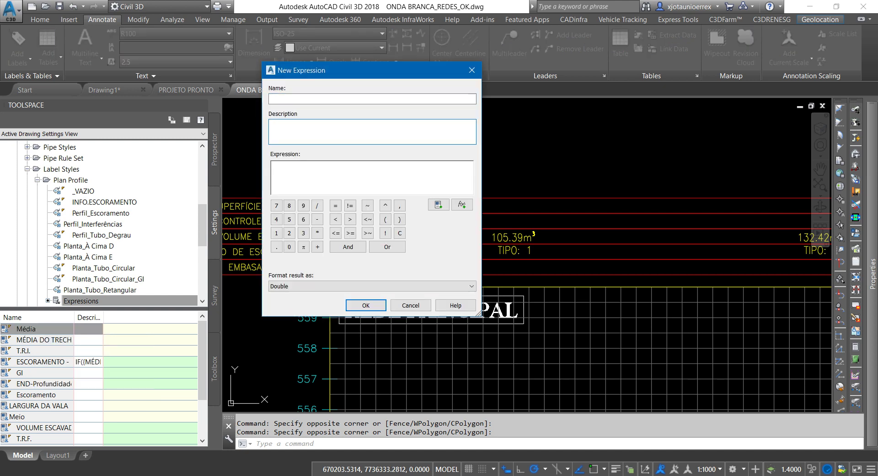
text(ti)
key(BackSpace)
key(BackSpace)
text(TIPO)
text( DE ESCORA)
text(MENTO:)
key(Return)
text(0 -)
text(1.25)
text( - )
text(: T)
text(1)
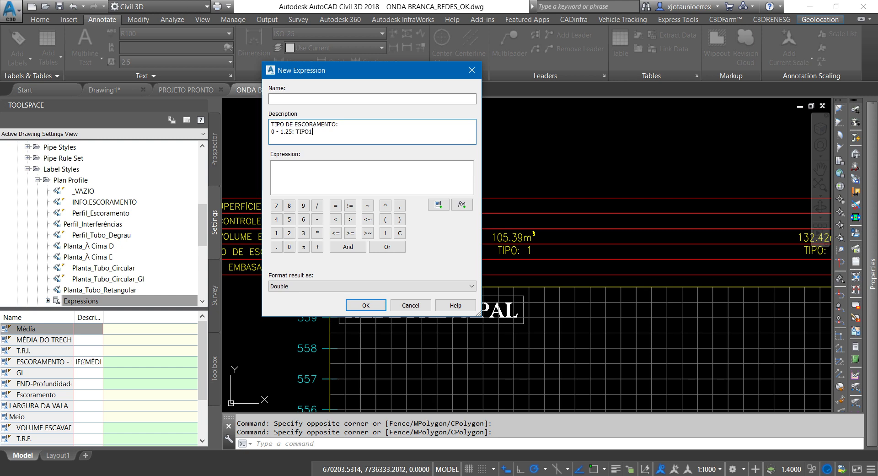
text(-01)
text(0)
key(BackSpace)
Add ranges 1.25–2.50 TIPO-02, 2.50–3.50 TIPO-03, 3.50–5.00 TIPO-04, > TIPO 05; name it TIPO DE ESCORAMENTO.
text(1)
text(.25 -)
text( 2.50)
text(: TIPO)
text(-02)
key(Return)
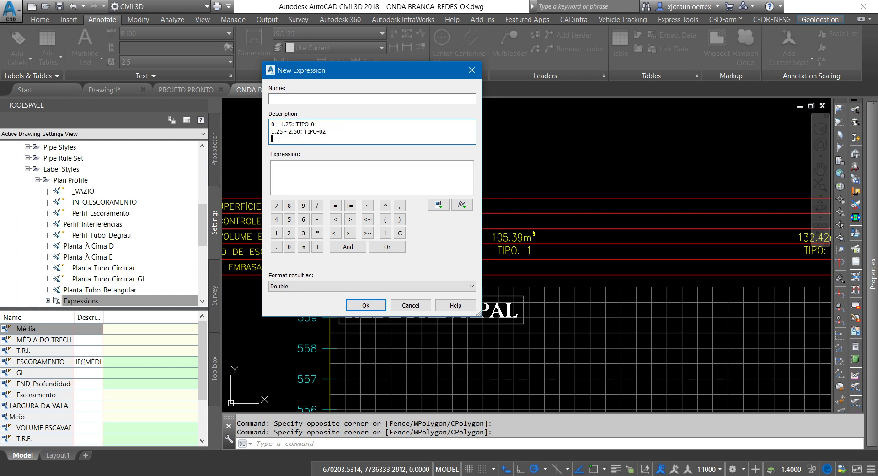
text(2.5)
text(0 - 3.50)
text(: TIP)
text(O-)
text(03)
key(Return)
text(3)
text(.50)
text( - )
text(5.00:)
text( TIPO-)
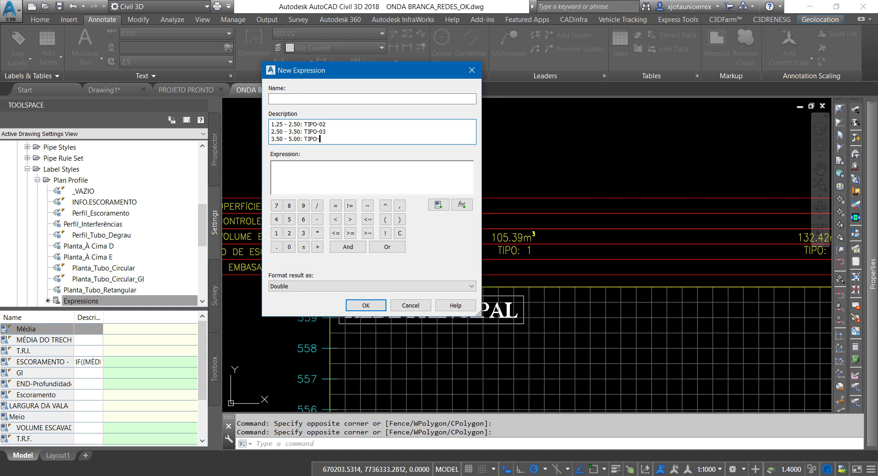
text(04)
key(Return)
text(> TIP)
text(O05)
key(BackSpace)
key(BackSpace)
text(05)
click(372, 99)
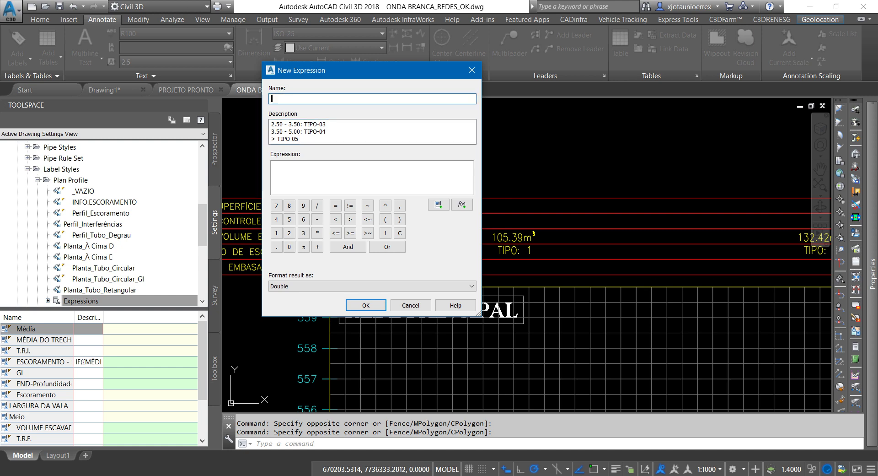
text(TIPO )
text(DE ESCORAM)
text(ENTO)
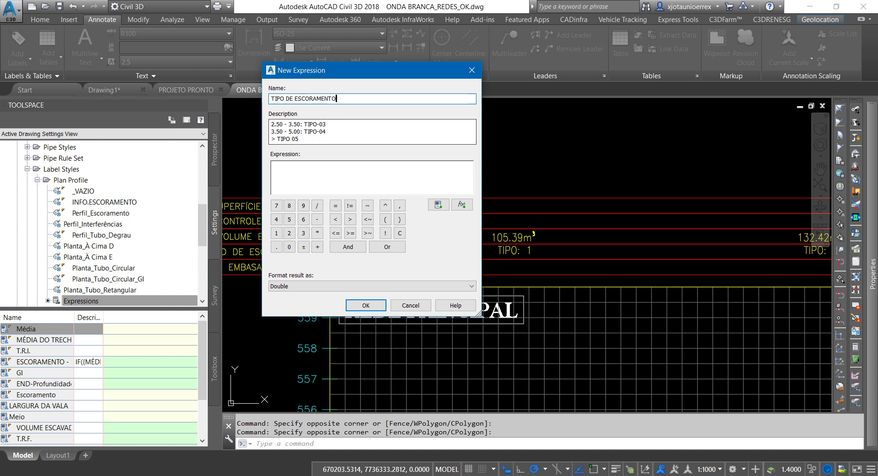
Insert the IF function as the start of the TIPO DE ESCORAMENTO formula.
click(373, 131)
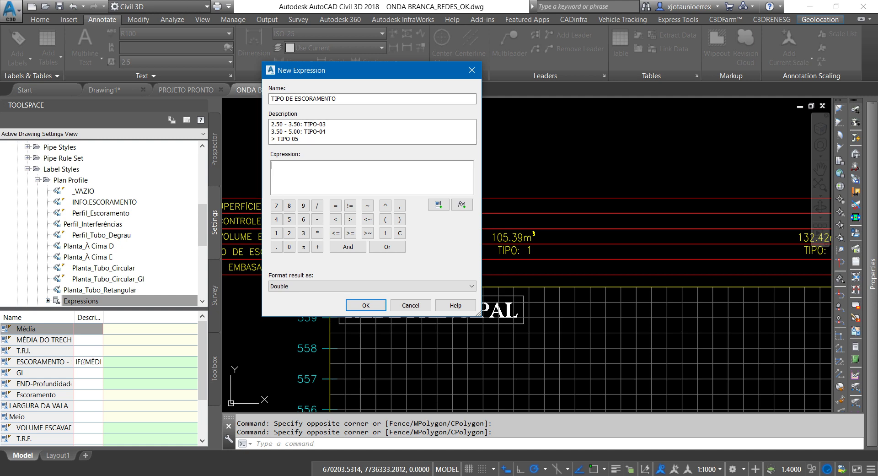
click(438, 204)
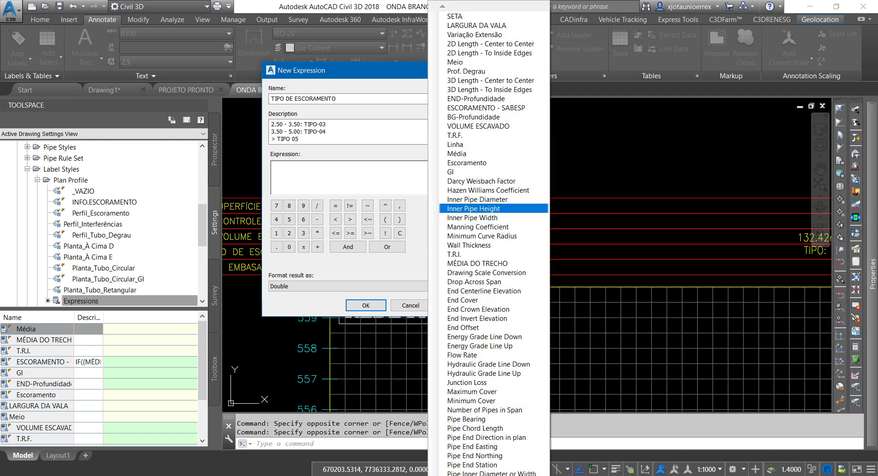
key(Escape)
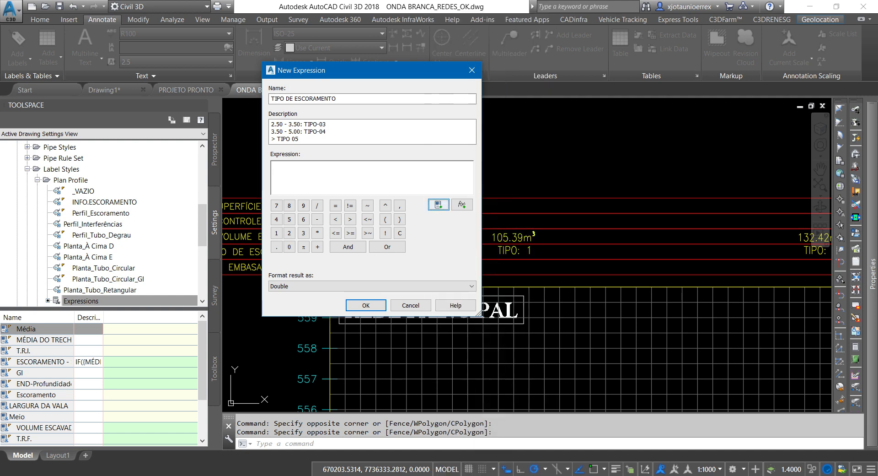
click(462, 204)
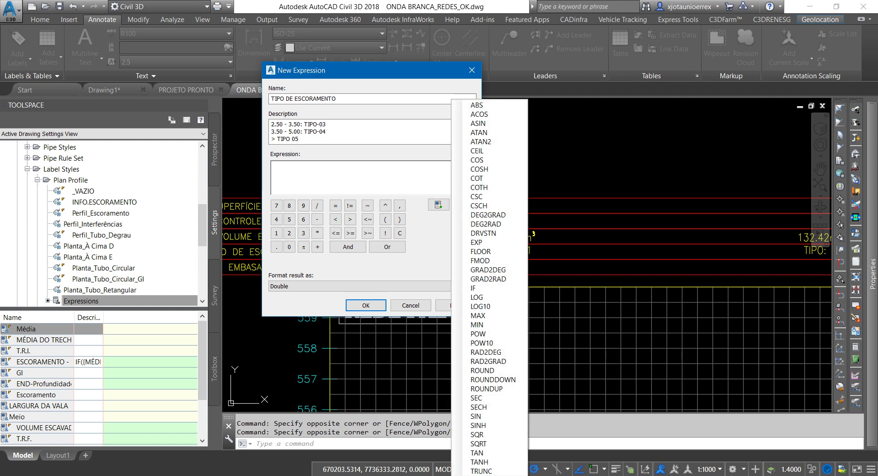
click(462, 204)
click(462, 204)
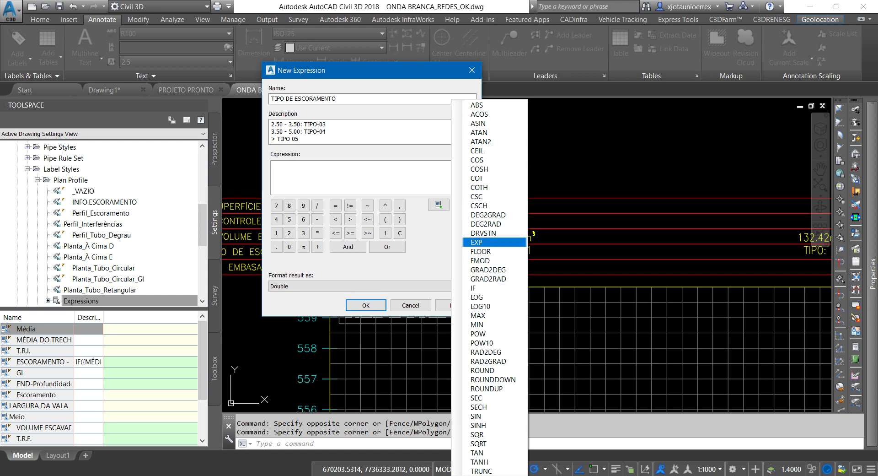
click(476, 287)
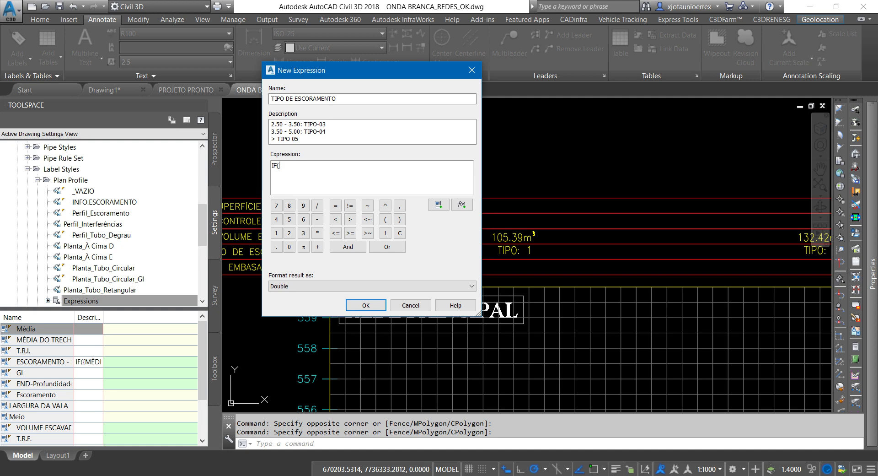
Copy the whole depth-range description text and cancel the unfinished expression.
key(shift+Tab)
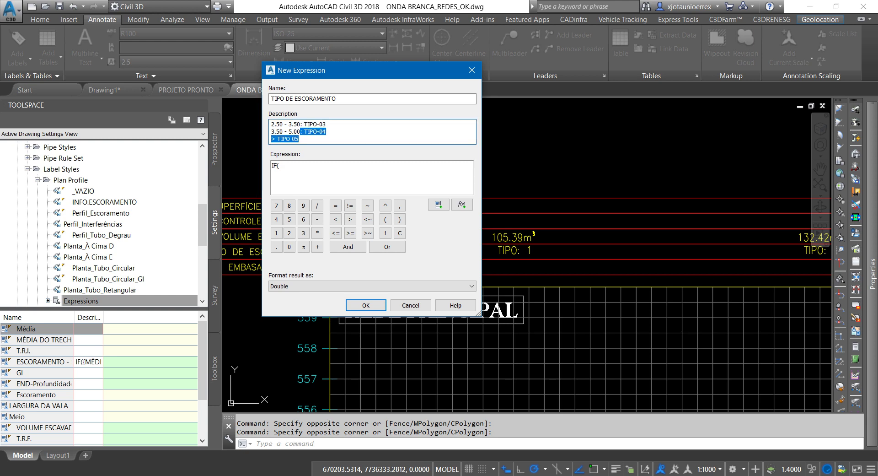
key(ctrl+shift+Home)
key(ctrl+c)
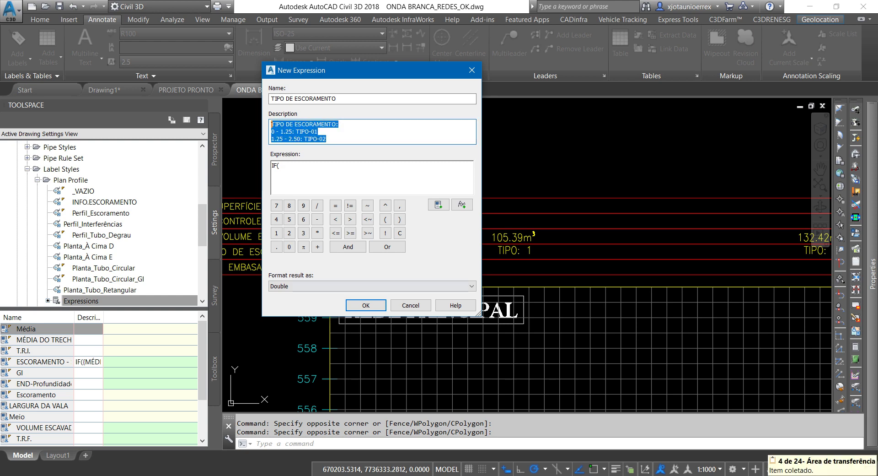
key(Escape)
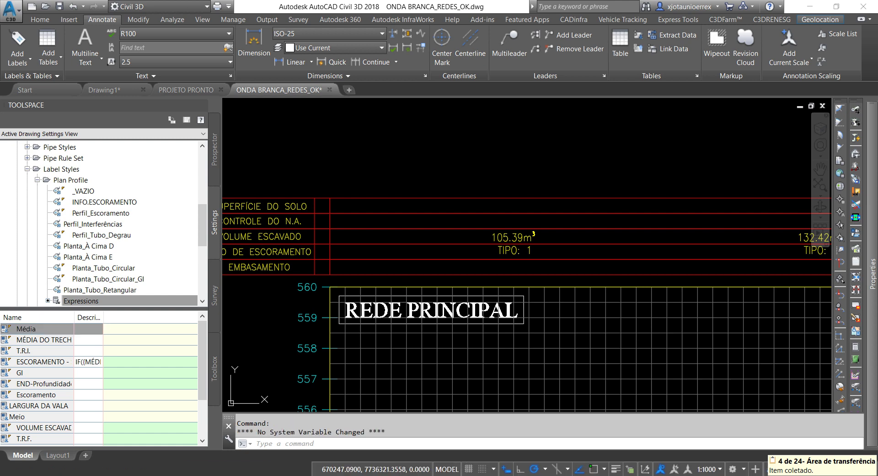
right_click(48, 328)
Create a new expression named MÉDIA - TRECHOS starting with the Start Cover property.
click(62, 332)
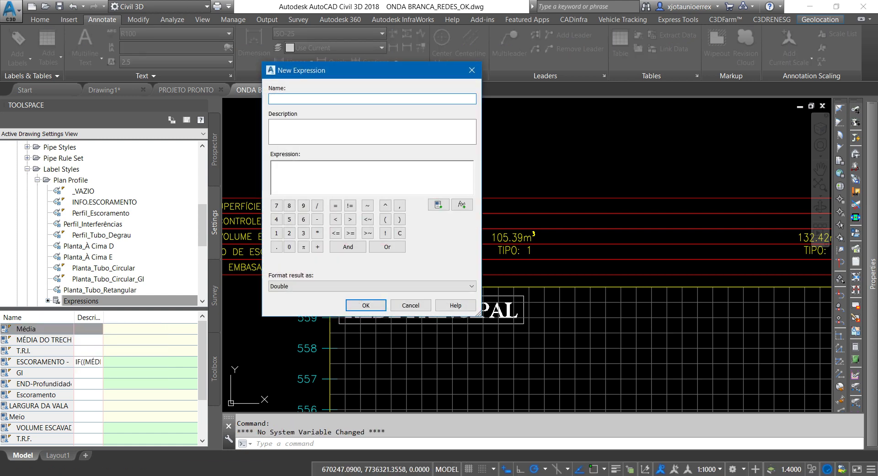
text(MÉDIA - )
text(TRECHOS)
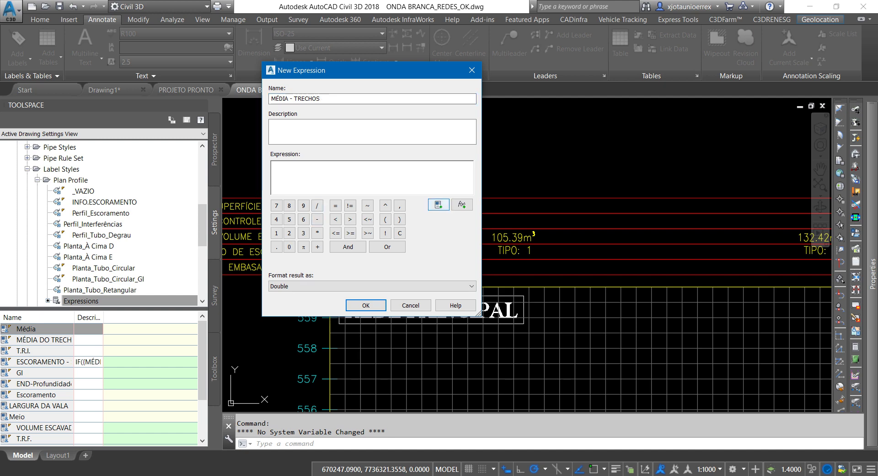
click(438, 204)
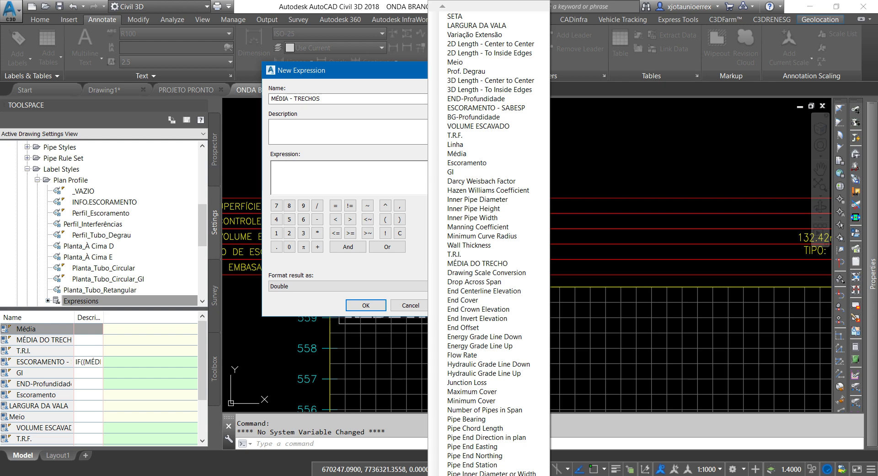
scroll(490, 429, down, 1)
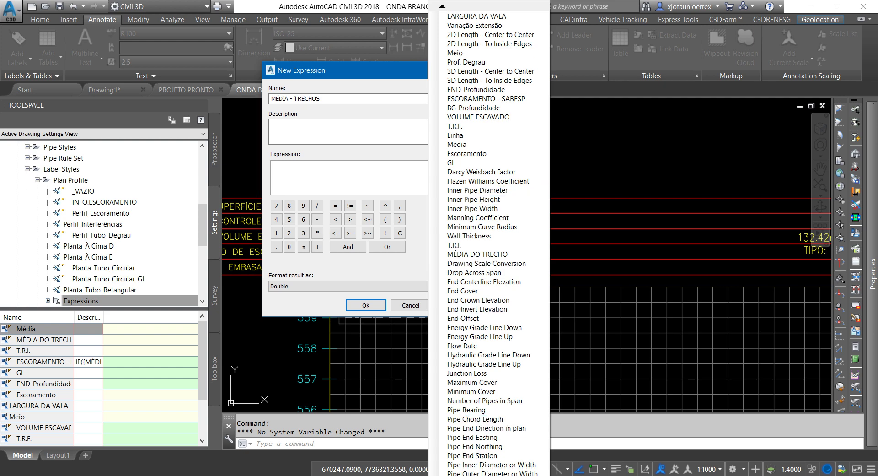
scroll(490, 274, down, 4)
scroll(490, 274, down, 3)
scroll(490, 274, down, 4)
scroll(489, 274, down, 3)
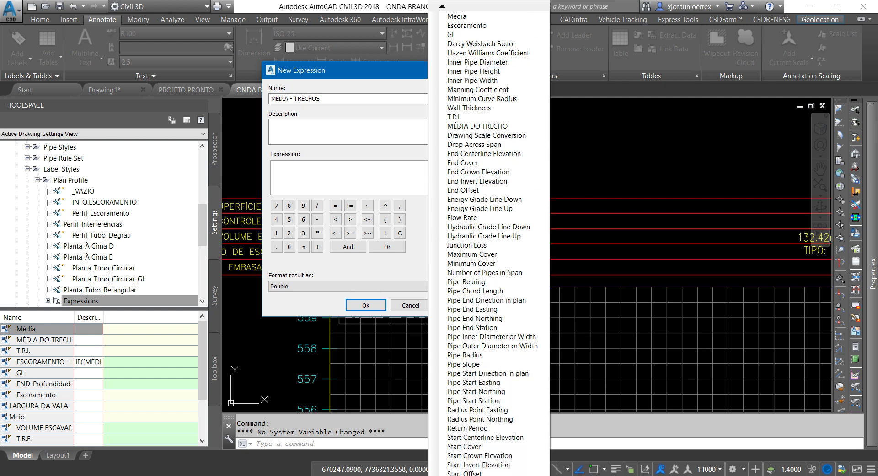
scroll(489, 242, down, 1)
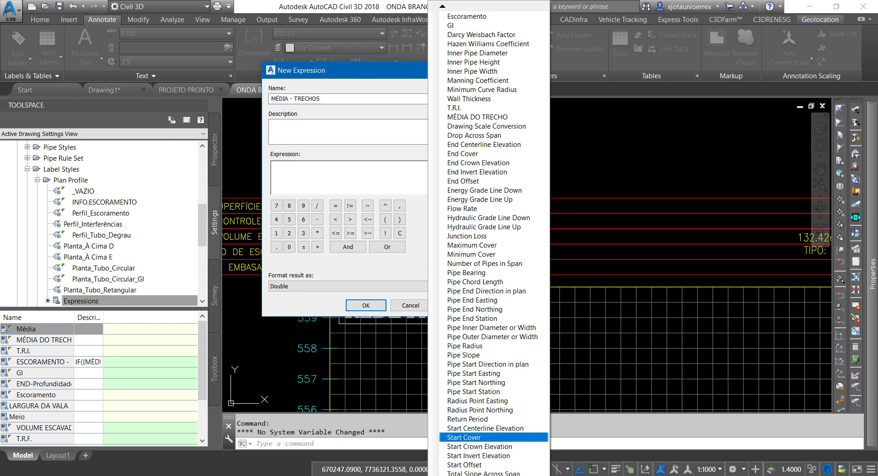
click(464, 437)
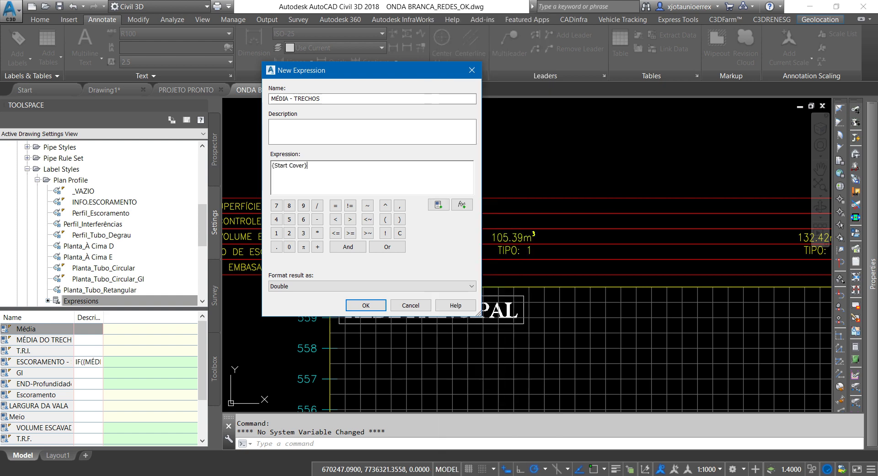
Complete the formula as ({Start Cover}+{End Cover})/2+{Inner Pipe Diameter}.
text(+)
click(438, 204)
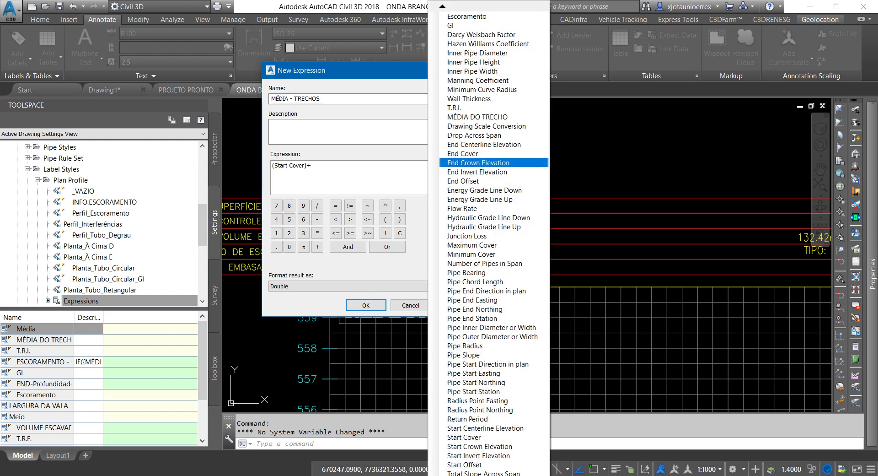
click(462, 164)
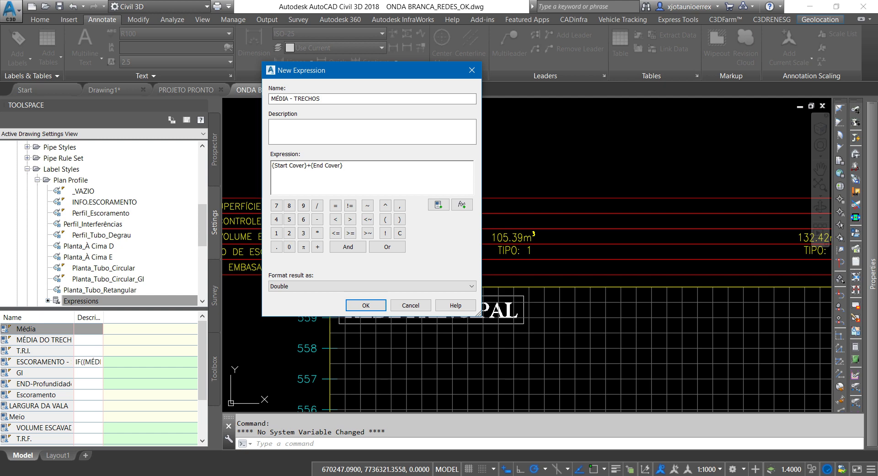
text())
text(()
text(/2+)
click(439, 204)
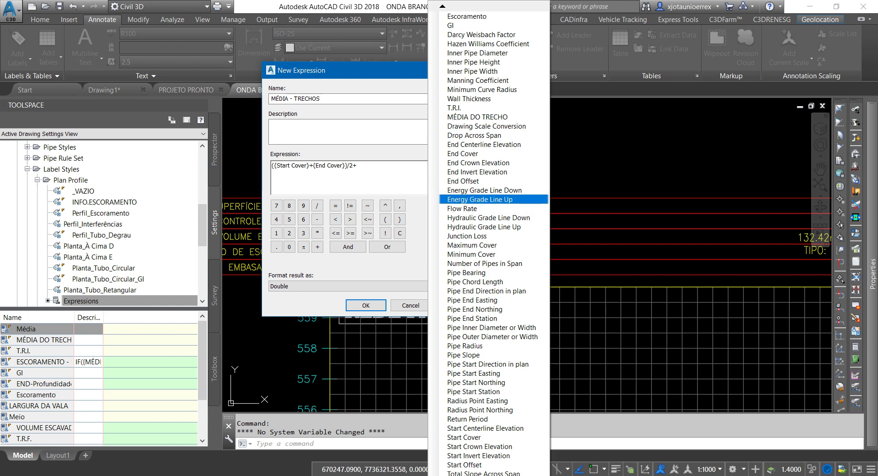
click(481, 52)
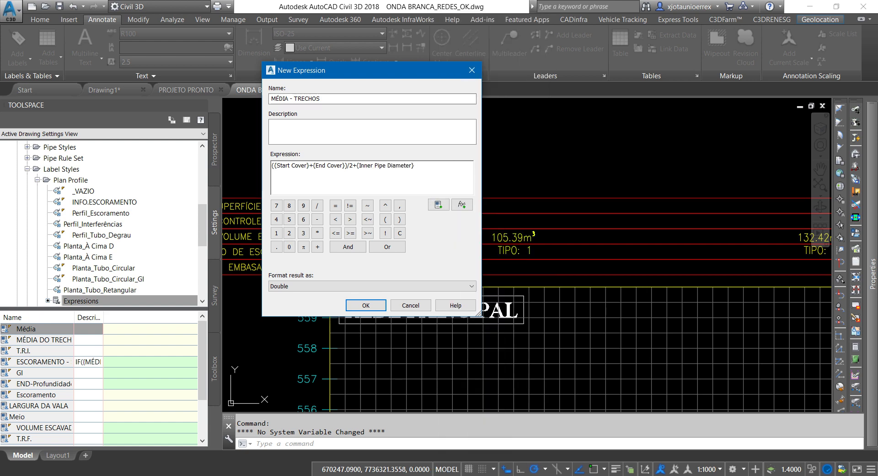
click(415, 165)
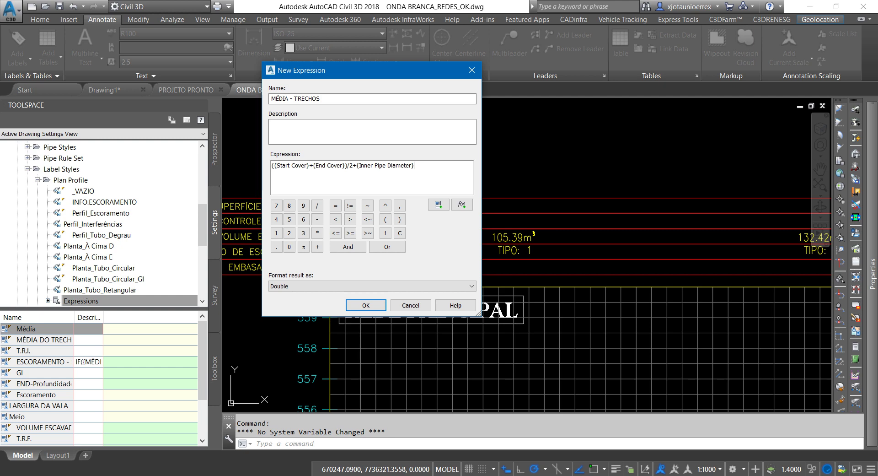
key(ctrl+a)
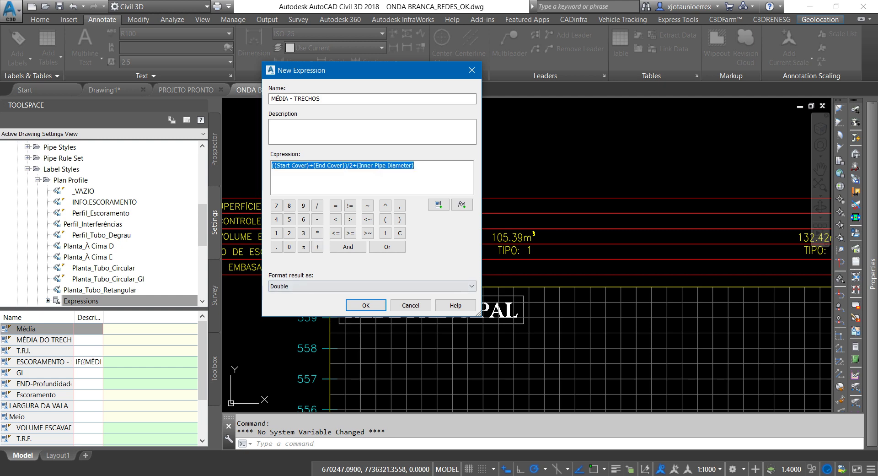
click(438, 205)
click(461, 205)
click(462, 204)
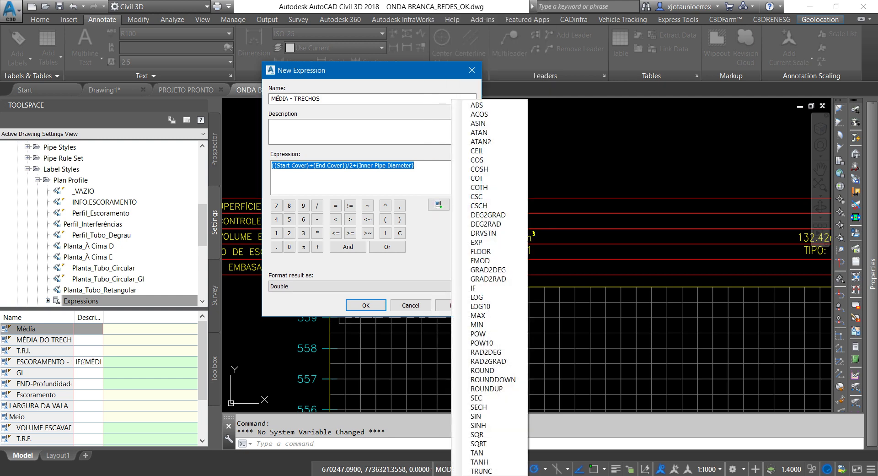
key(Escape)
Save MÉDIA - TRECHOS and create a TIPO DE ESCORAMENTO expression with the pasted depth-range description.
click(365, 305)
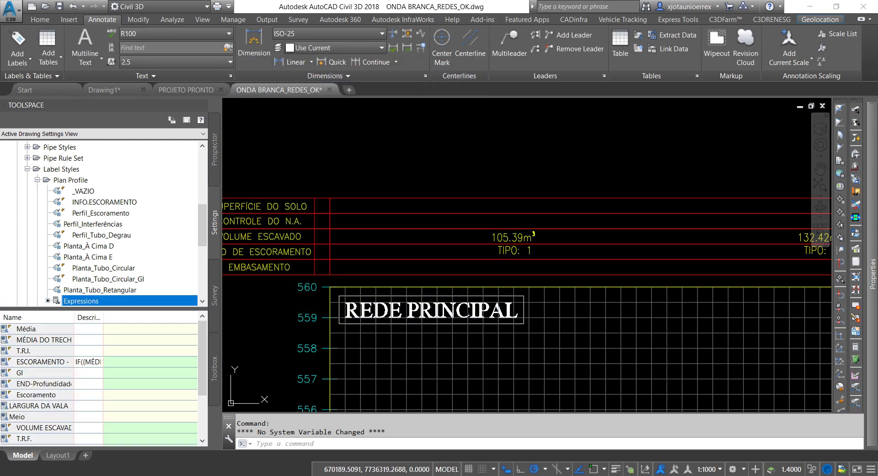
right_click(80, 300)
click(105, 307)
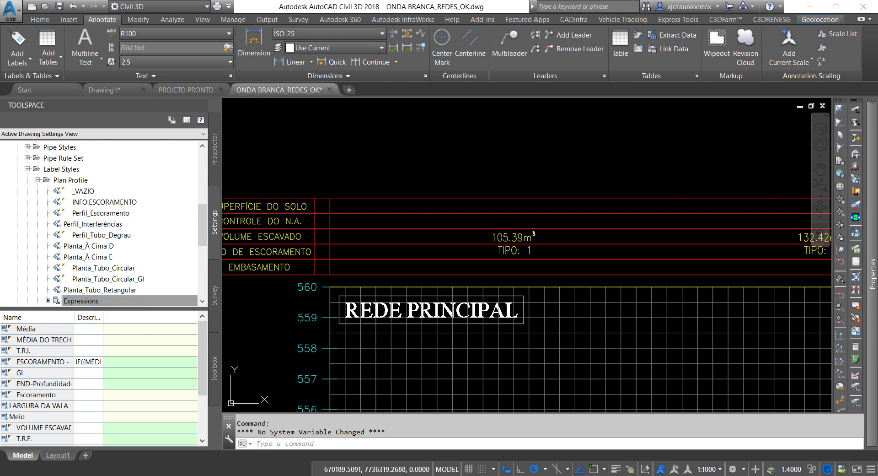
key(ctrl+v)
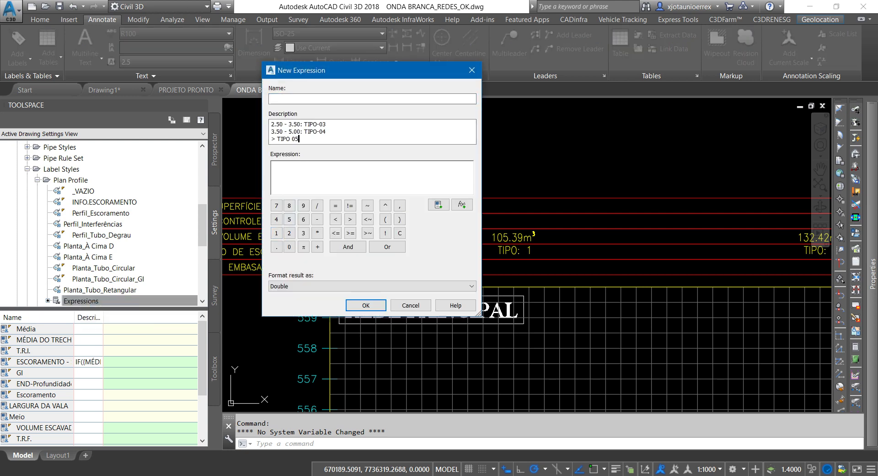
click(297, 98)
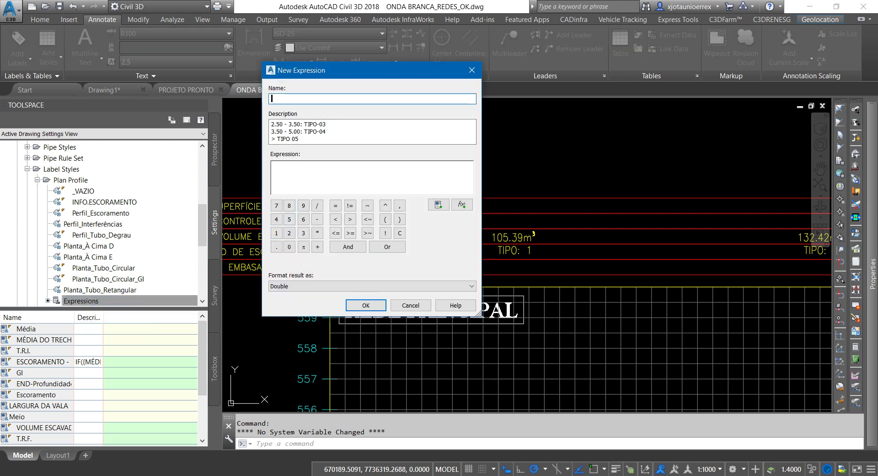
text(TIPO DE ESCORA)
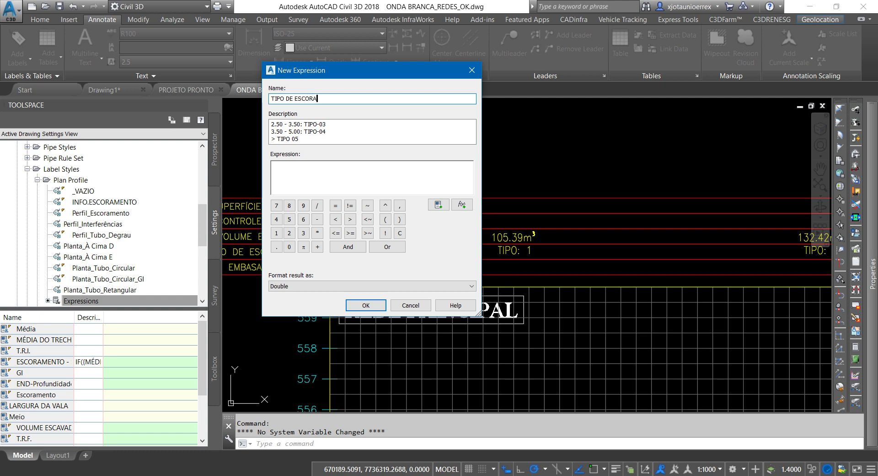
text(MENTO)
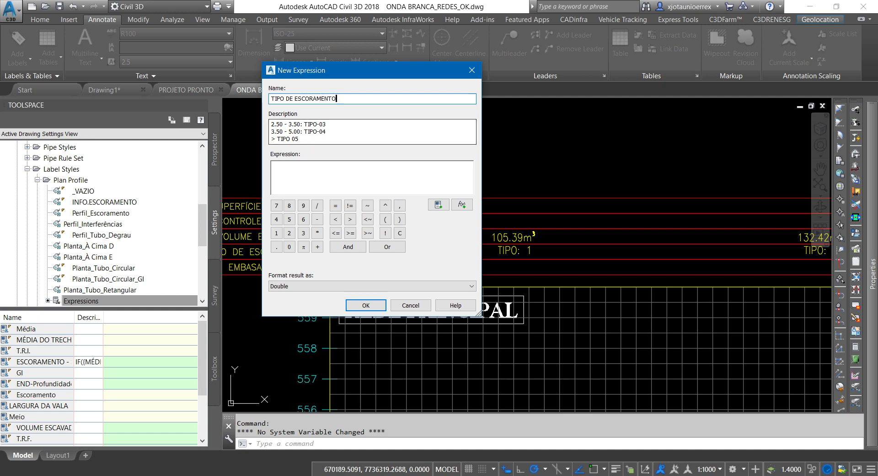
click(438, 204)
key(Escape)
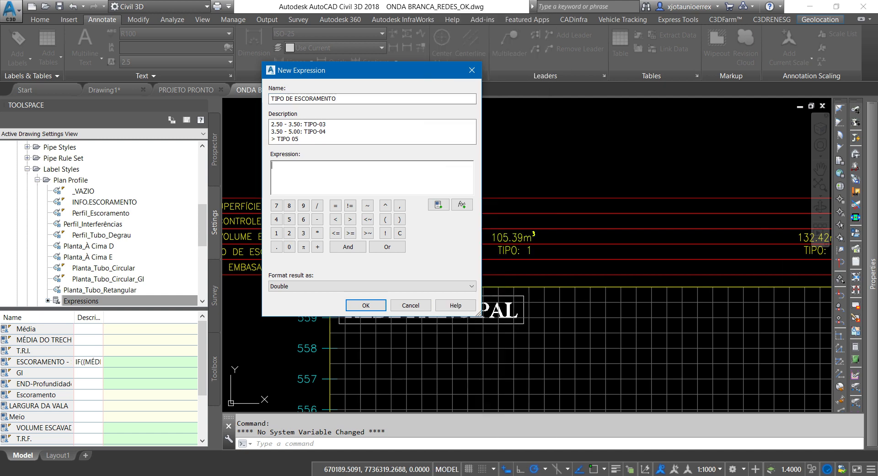
click(462, 204)
Write the first rule IF({MÉDIA - TRECHOS}<=1.25,0, into the formula.
click(485, 288)
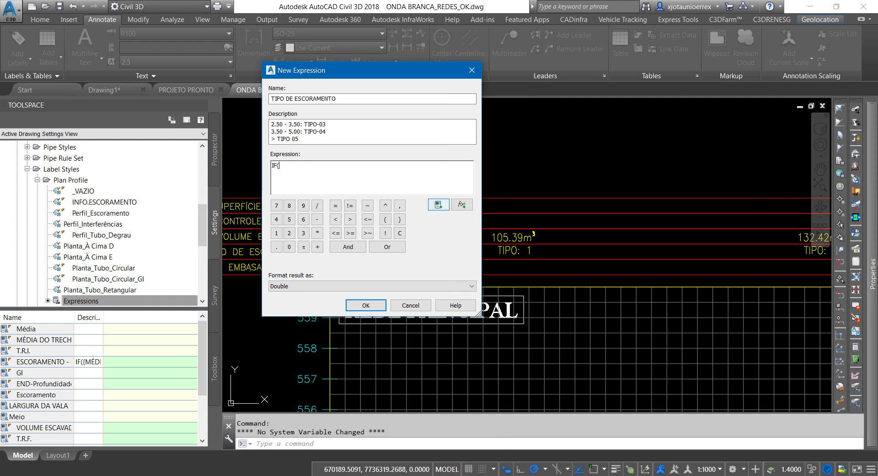
click(439, 204)
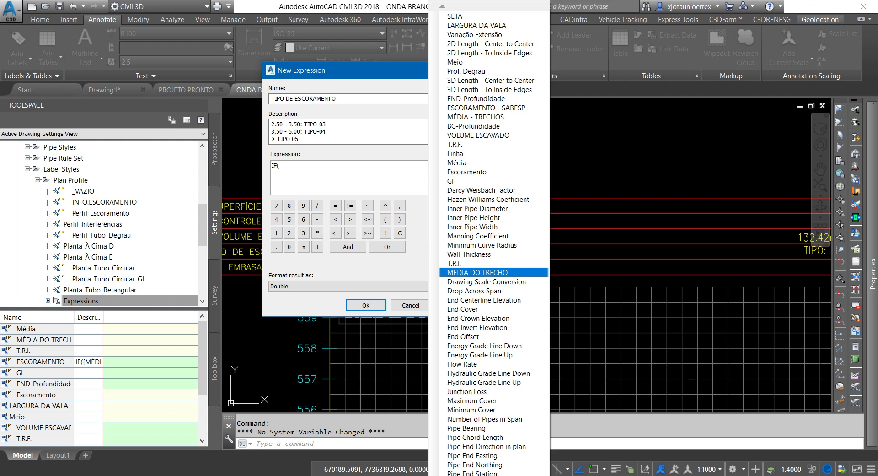
click(494, 272)
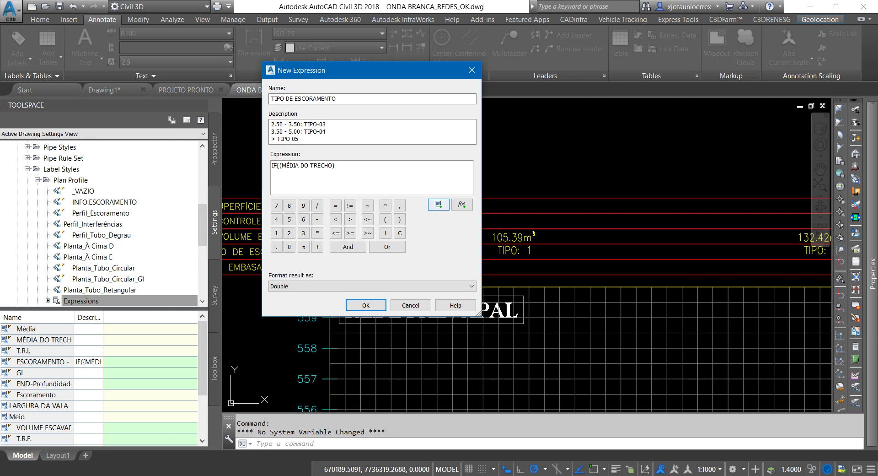
click(439, 204)
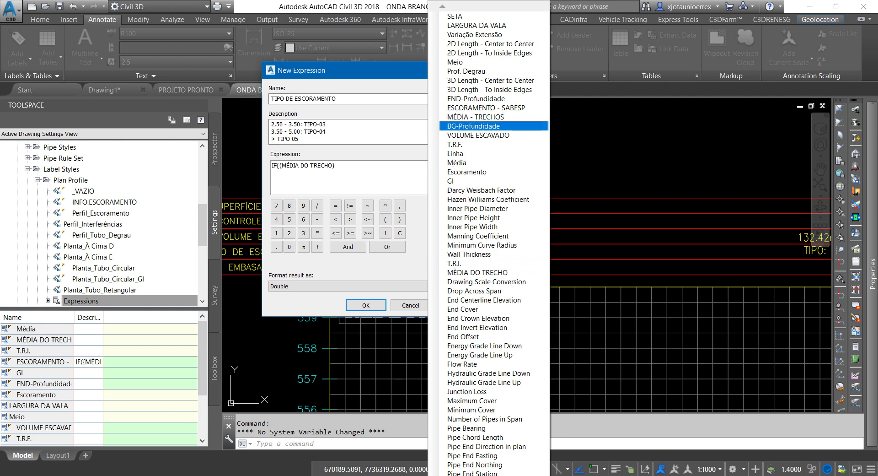
drag(336, 165, 278, 165)
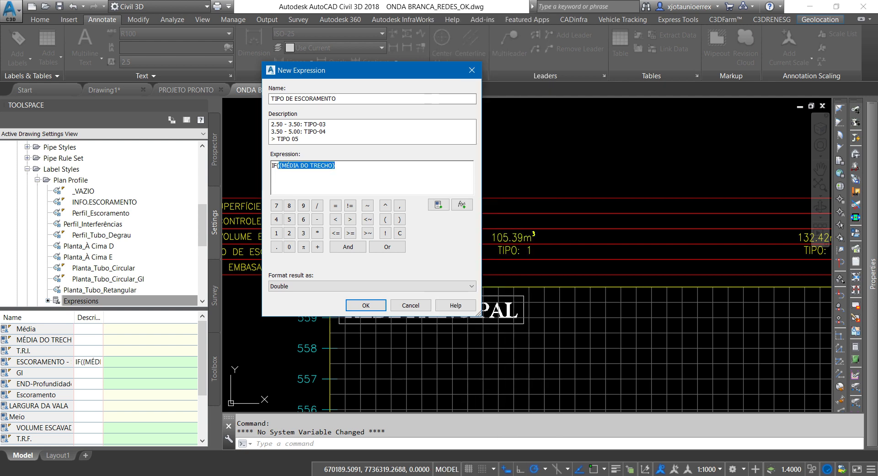
click(438, 204)
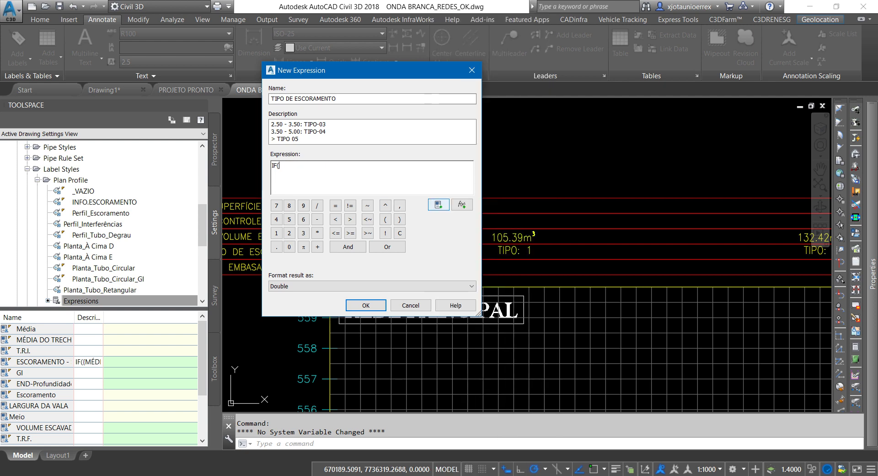
click(467, 117)
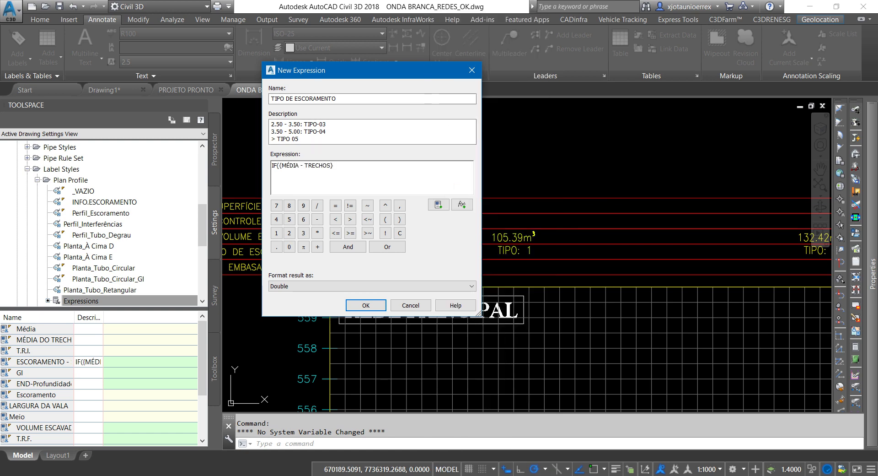
text(<=)
text(1.)
text(25,)
text(0,)
Add a nested IF testing MÉDIA - TRECHOS.
click(462, 205)
click(455, 288)
click(439, 204)
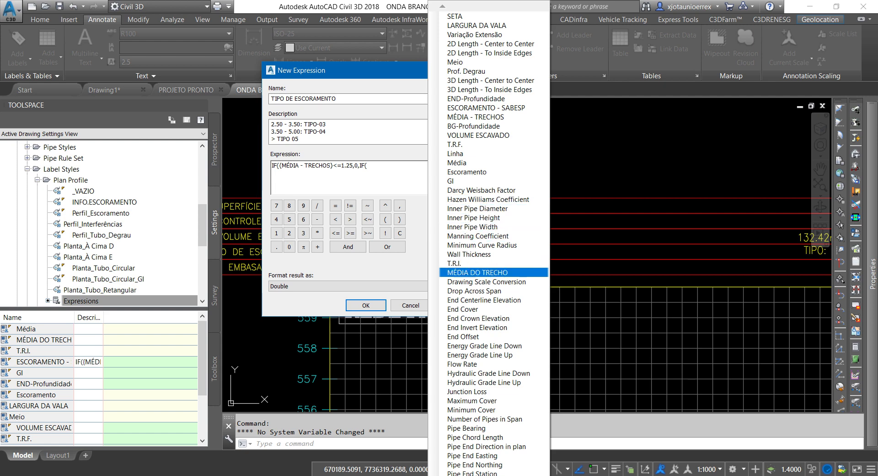
click(476, 116)
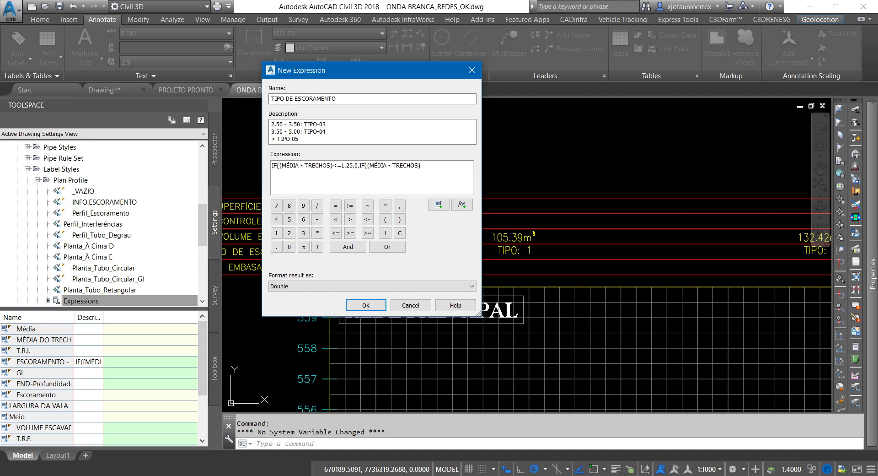
Build the condition MÉDIA - TRECHOS >1.25 AND MÉDIA - TRECHOS for the second rule.
text(>)
text(1..)
key(BackSpace)
text(25)
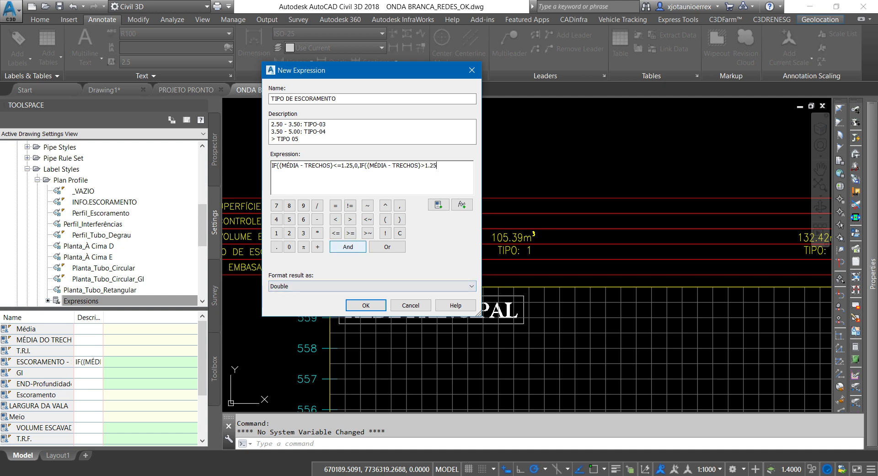
click(348, 247)
text(<)
text(=)
click(438, 204)
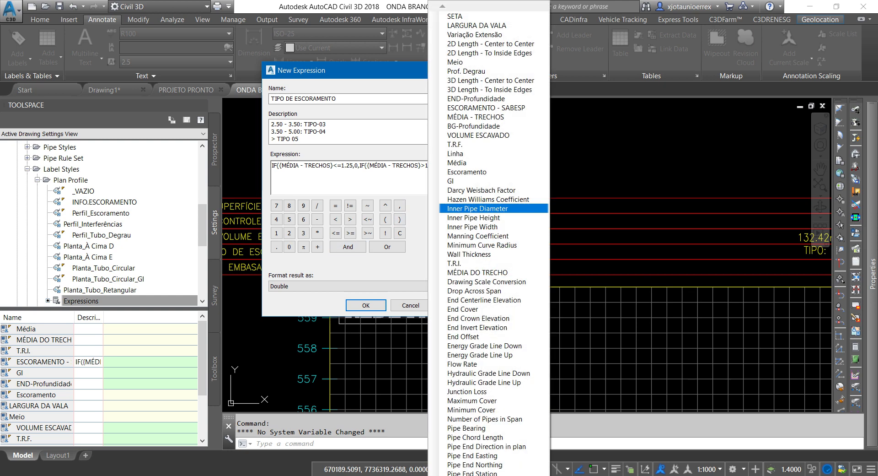
key(Up)
key(Up)
key(Return)
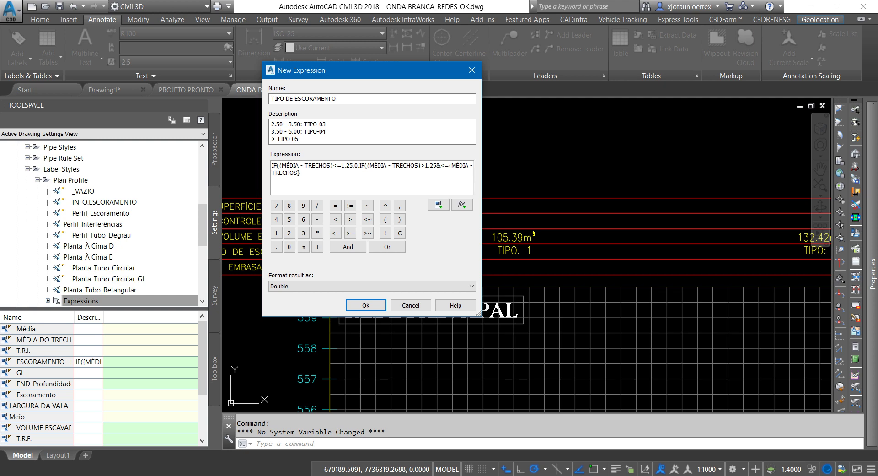
Finish it as <=2.5 returning 1, then add another nested IF.
key(shift+Left)
key(shift+Left)
key(ctrl+x)
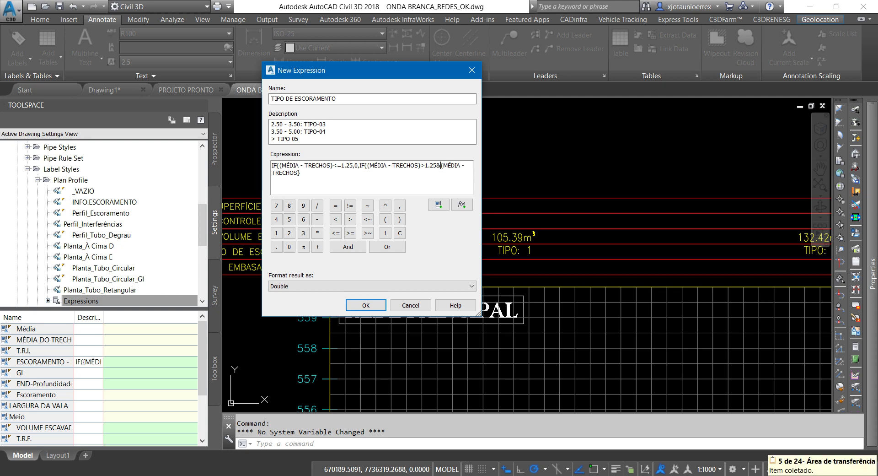
key(ctrl+v)
text(2.5)
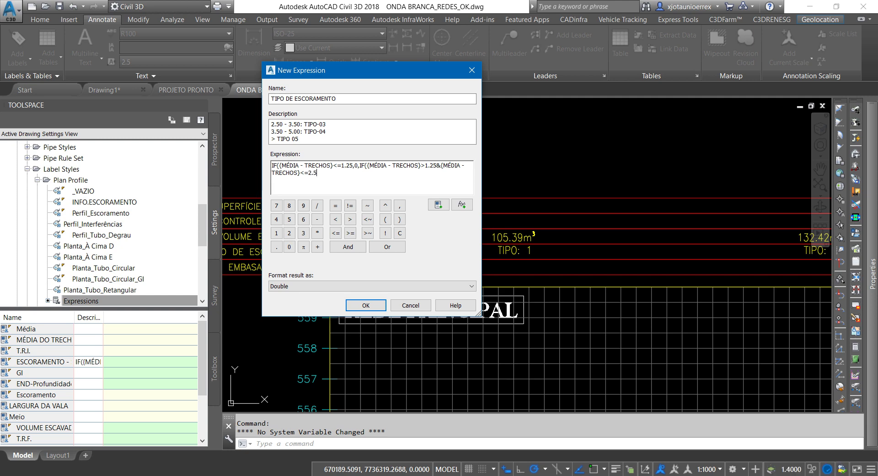
text(,2)
key(BackSpace)
text(1,)
click(462, 205)
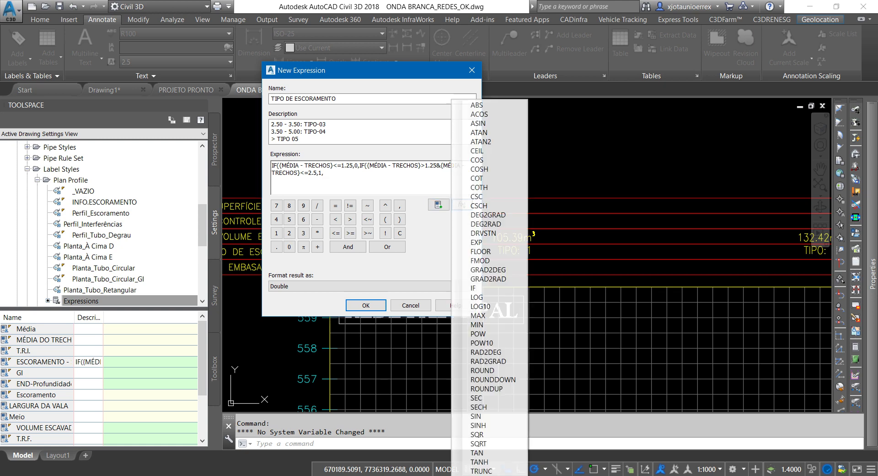
click(473, 288)
Add the rule MÉDIA - TRECHOS >2.5 AND <=3.5 returning 2, with another nested IF.
click(438, 205)
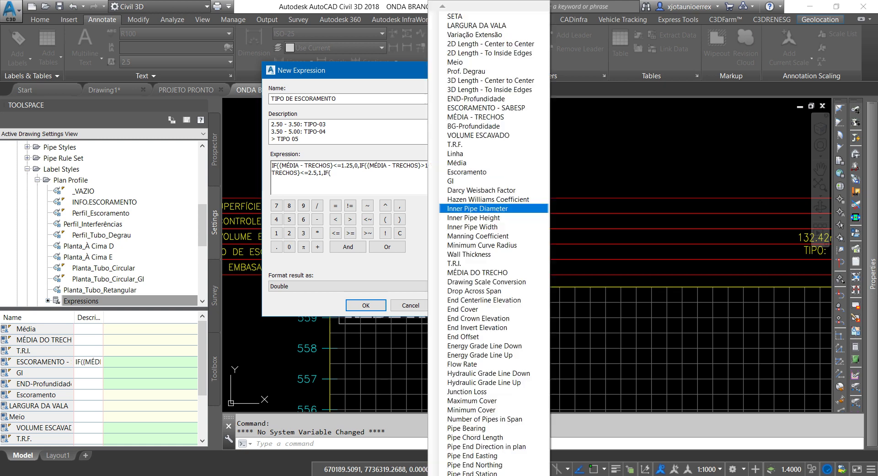
click(475, 117)
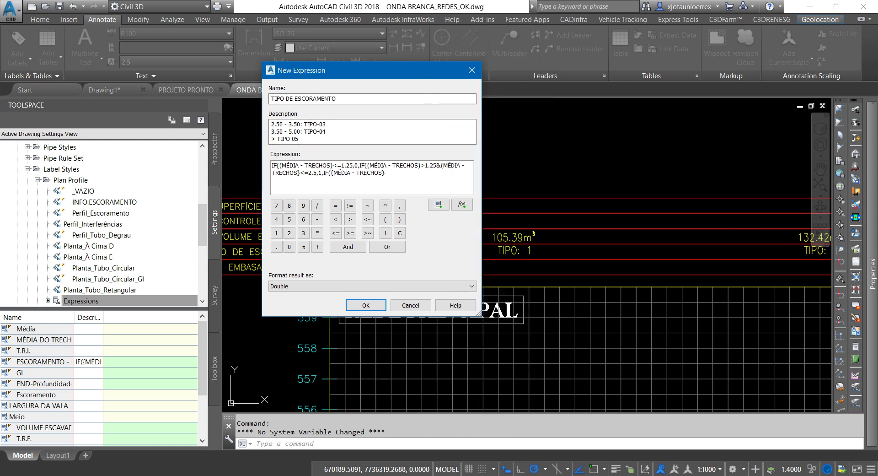
text(>2.5)
text(&)
click(438, 205)
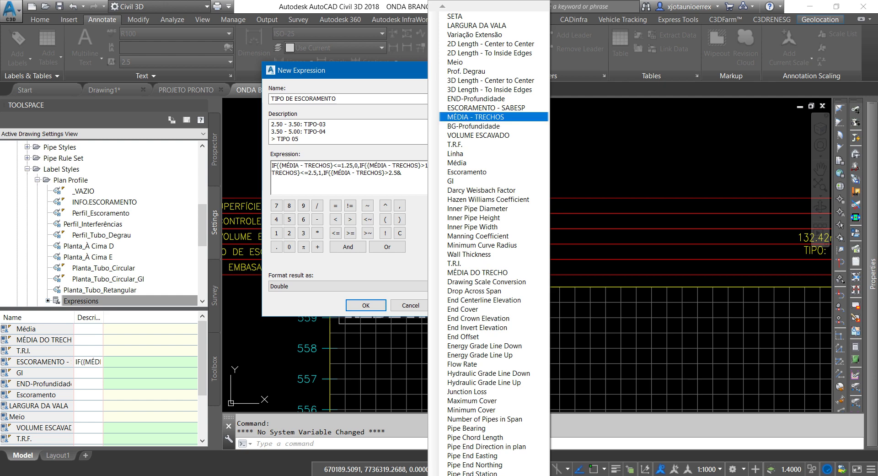
click(476, 114)
text(<=)
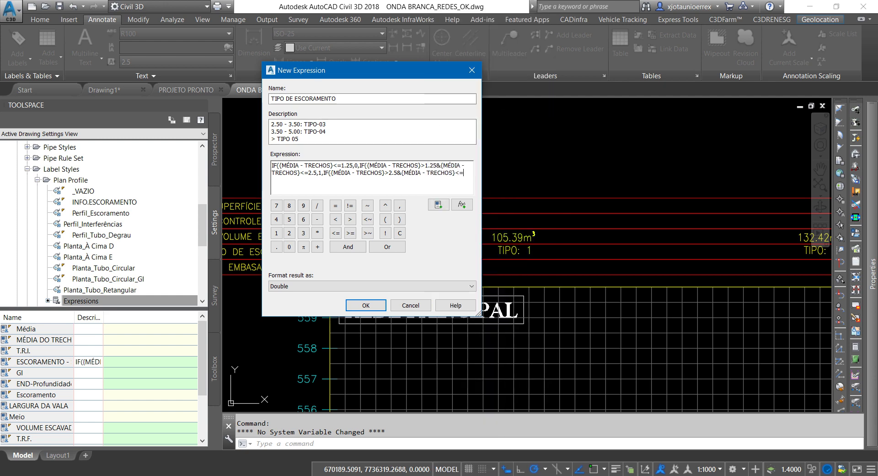
text(3.5,2)
text(,)
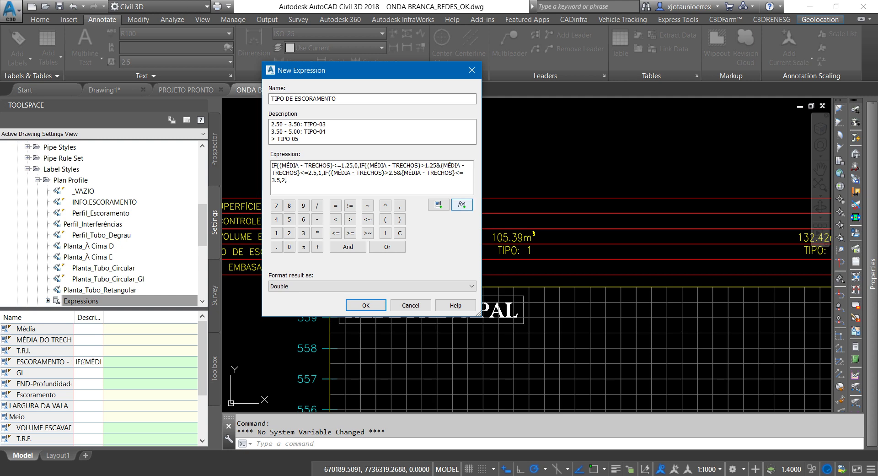
click(461, 204)
click(494, 288)
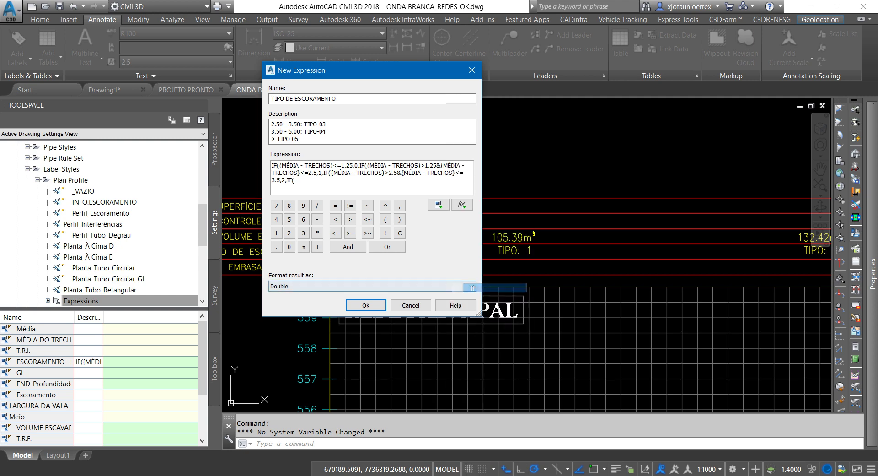
Add the rule MÉDIA - TRECHOS >3.5 AND <=5 returning 4.
click(438, 204)
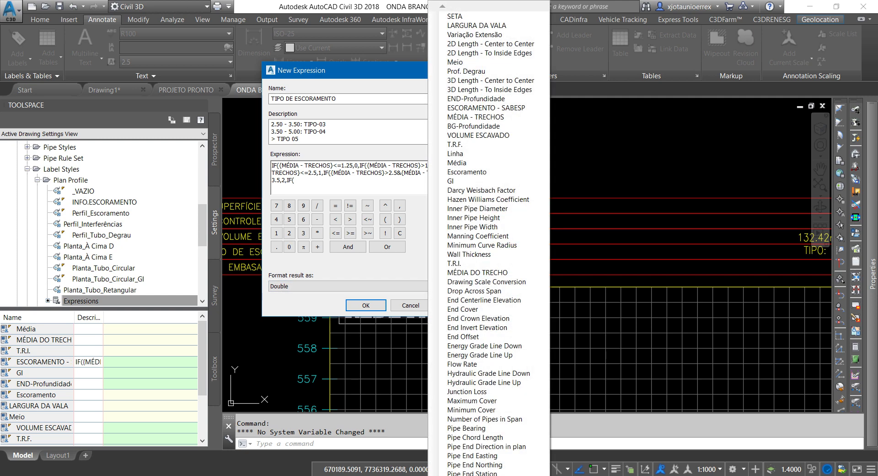
click(484, 117)
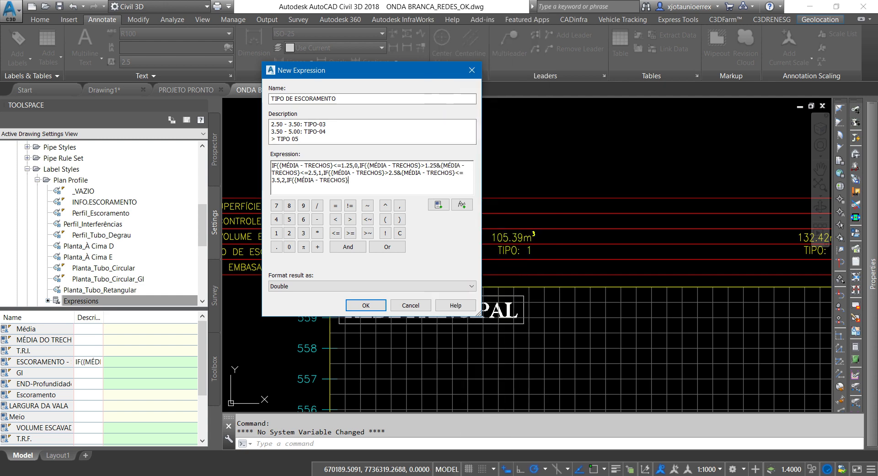
text(>)
text(3.5)
text(&)
click(438, 204)
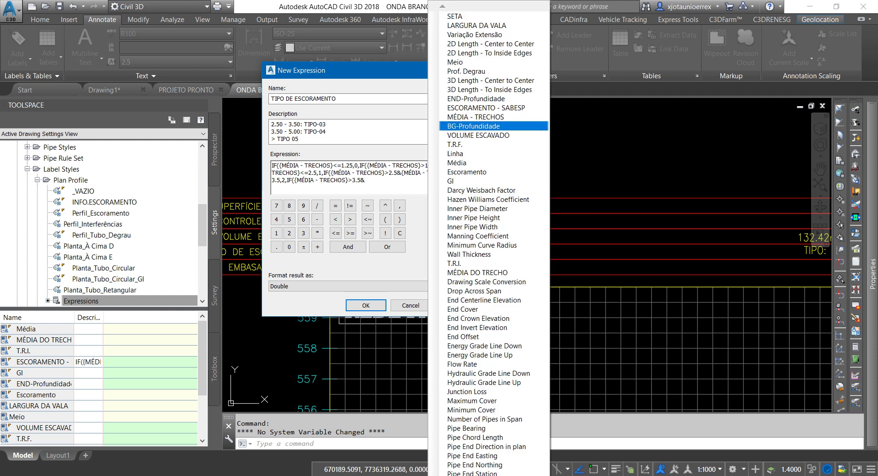
click(458, 116)
text(<)
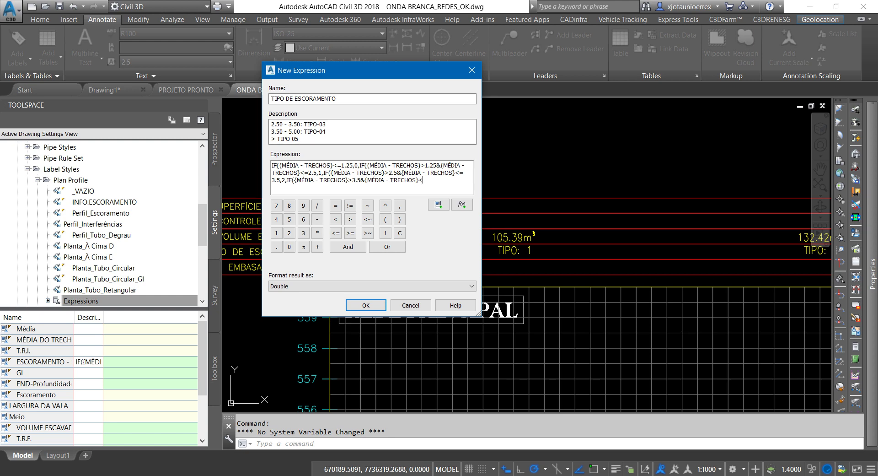
text(=)
text(5,)
text(4)
Replace the description with the full shoring-type list and save as TIPO DE ESCORAMENTO - YOUTUBE.
click(299, 139)
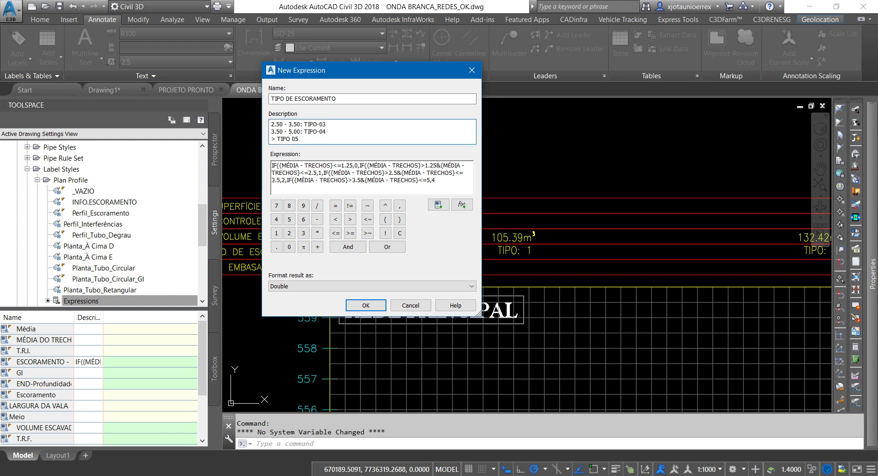
mouse_move(302, 138)
mouse_down()
mouse_move(317, 124)
mouse_move(327, 138)
mouse_up()
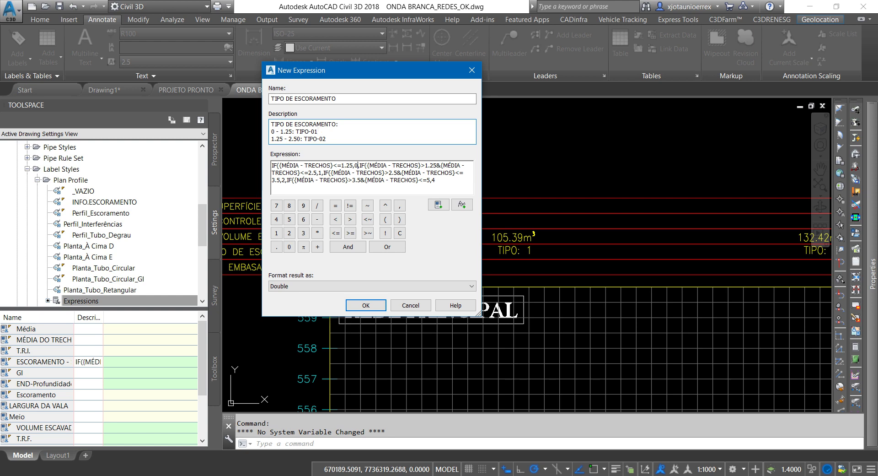
double_click(356, 165)
drag(321, 165, 318, 172)
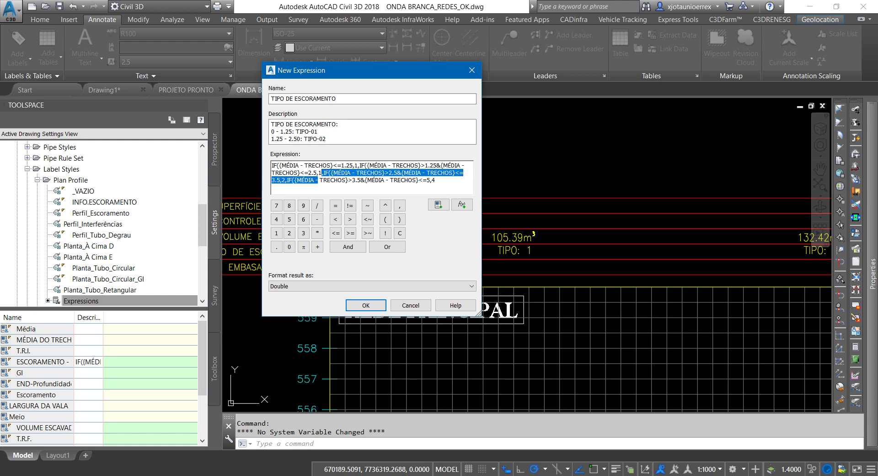
double_click(319, 173)
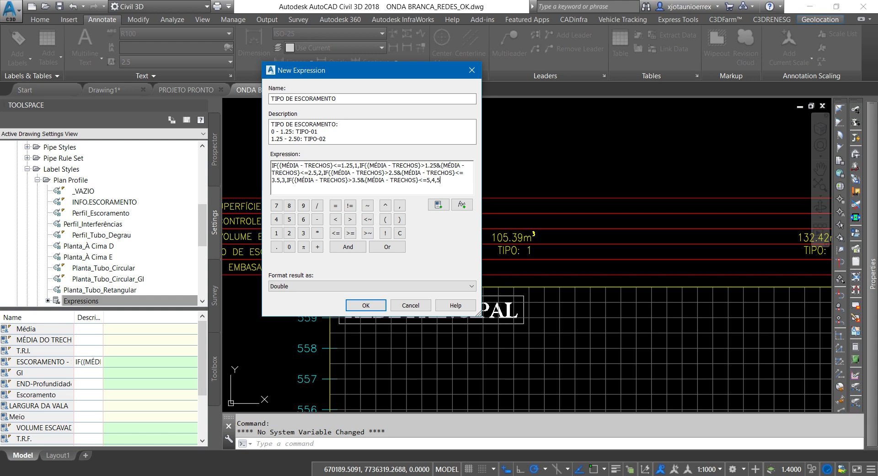
click(318, 131)
key(ctrl+a)
key(ctrl+v)
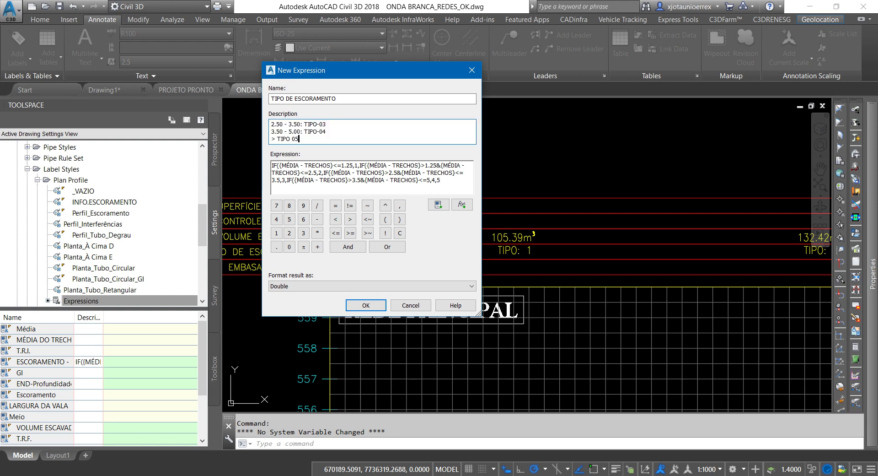
key(Tab)
text()))))
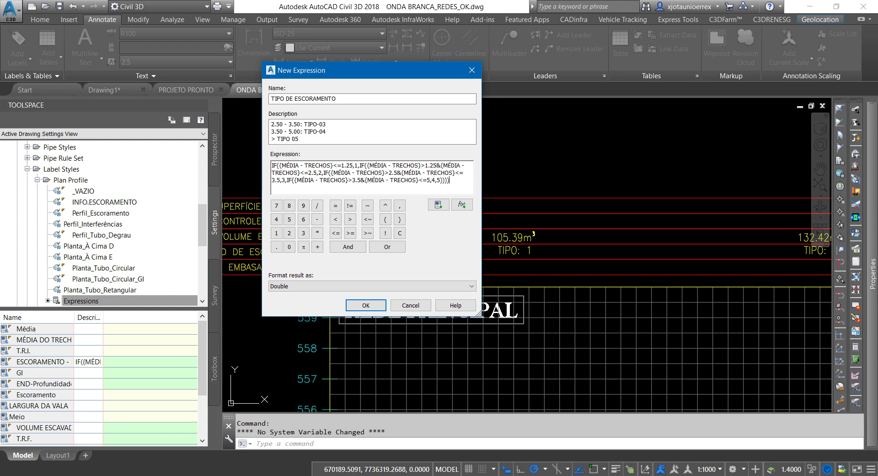
key(shift+Tab)
key(shift+Tab)
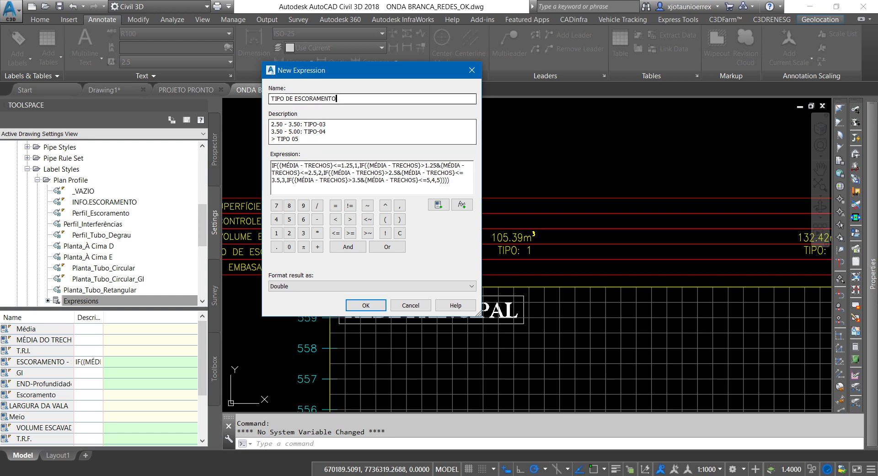
key(End)
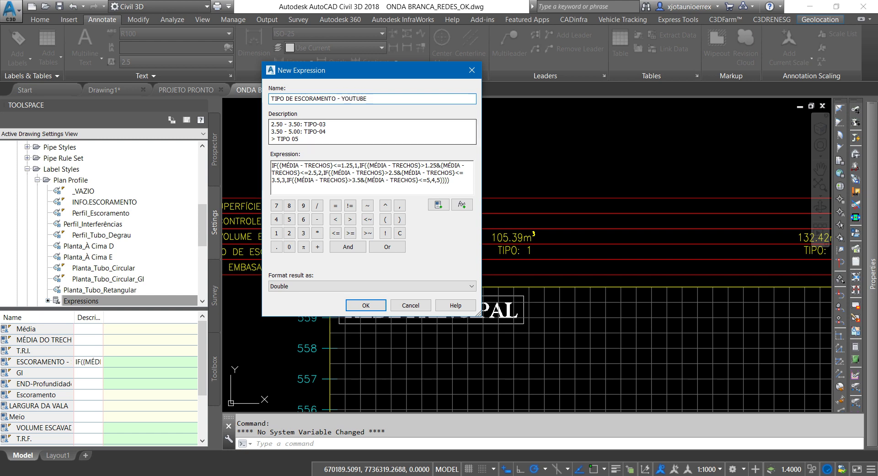
click(366, 305)
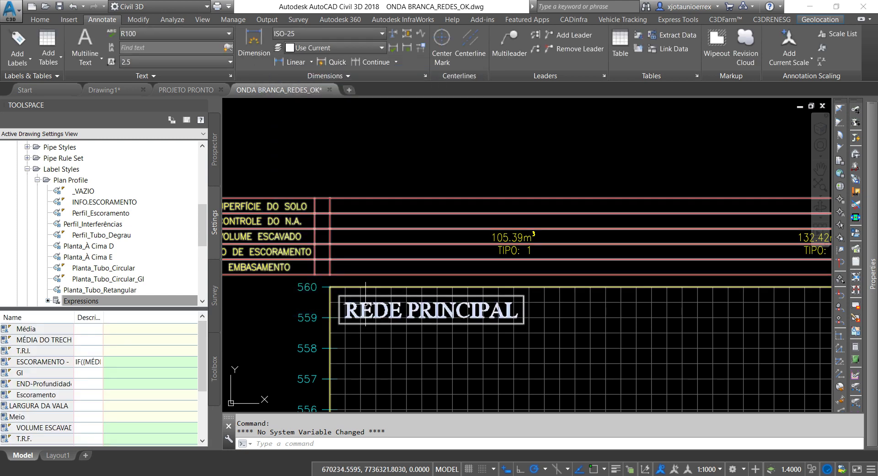
Centre the pipe run in the profile and start adding pipe network labels.
scroll(462, 362, down, 3)
scroll(487, 363, up, 5)
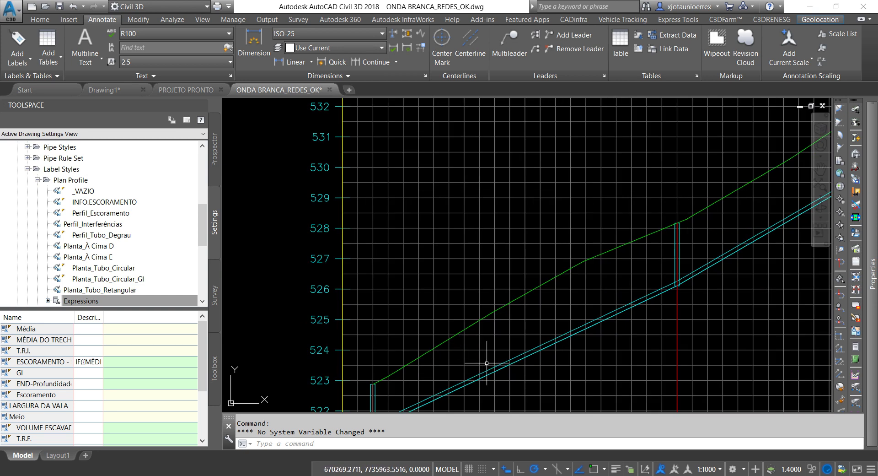
middle_drag(487, 363, 421, 284)
click(422, 283)
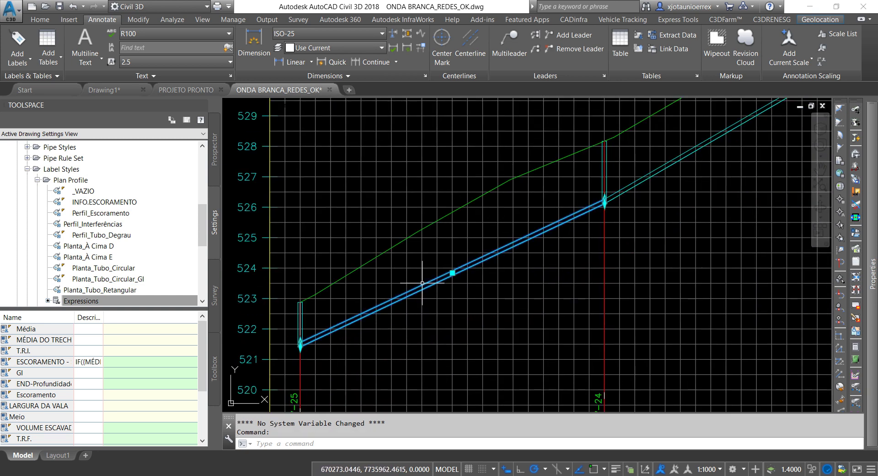
right_click(422, 282)
key(Escape)
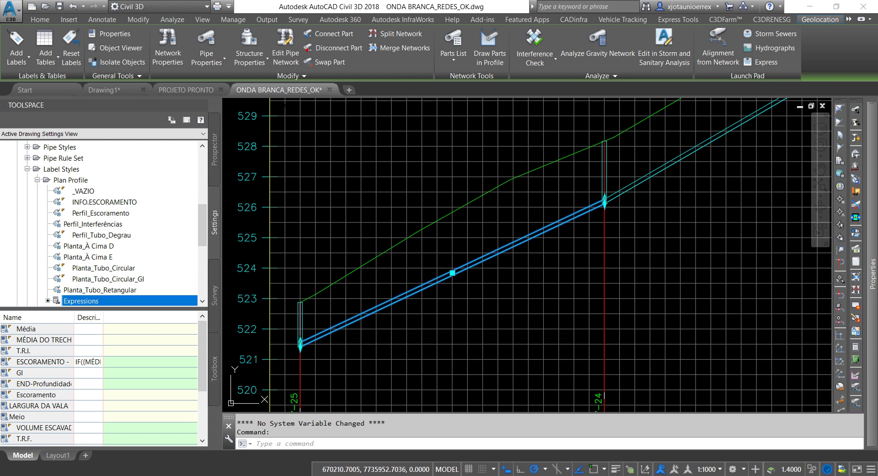
click(16, 46)
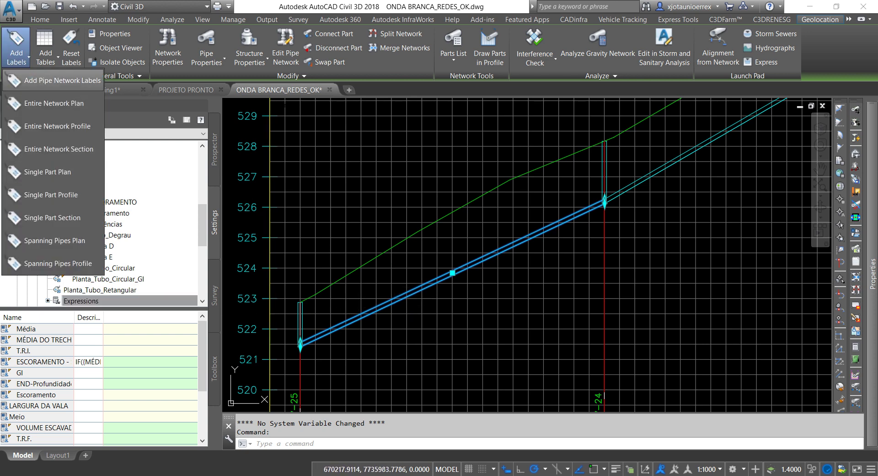
click(55, 80)
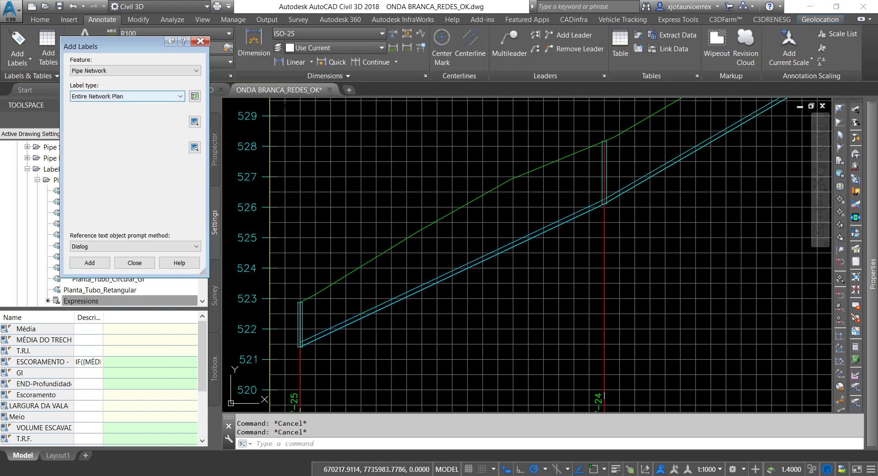
Choose Single Part Profile labels with the Planta_Tubo_Circular style and open that style for editing.
click(126, 96)
click(96, 135)
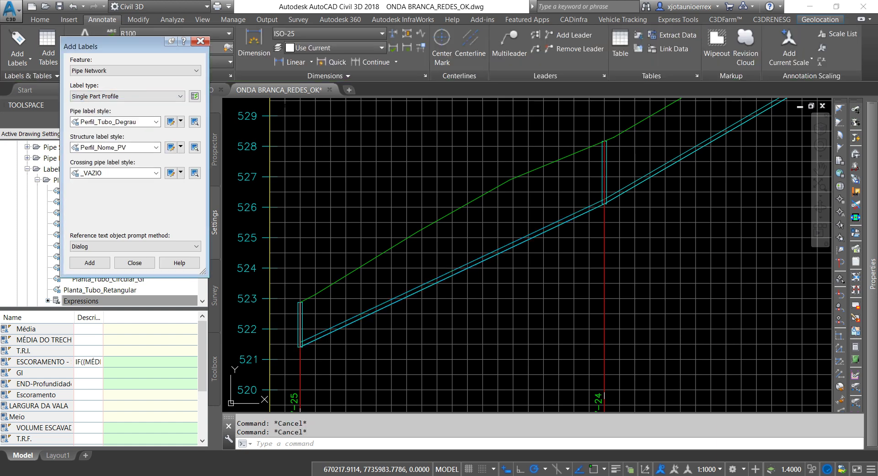
click(156, 121)
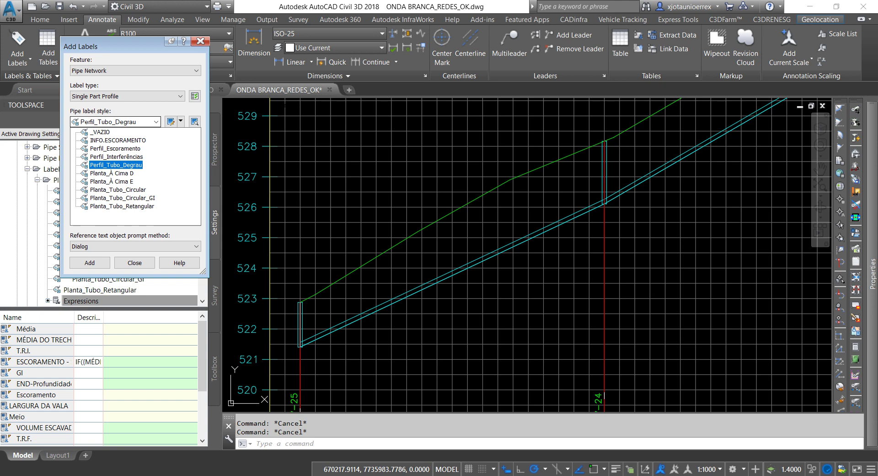
key(Down)
key(Down)
key(Down)
key(Return)
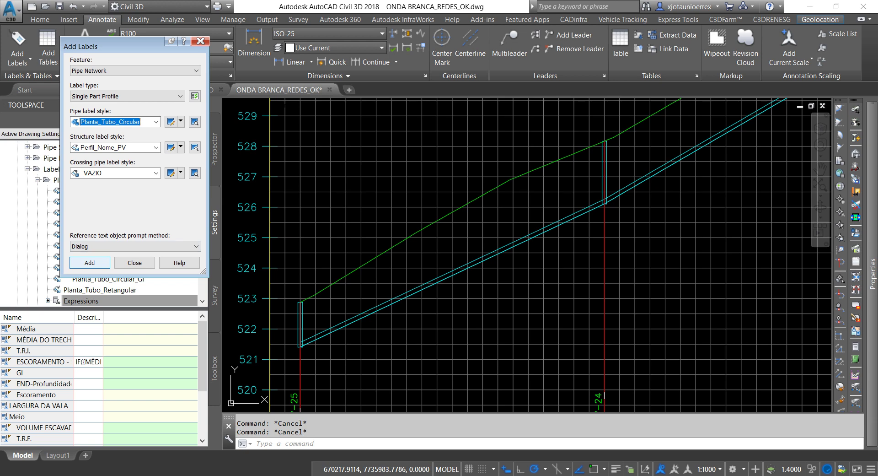
click(90, 263)
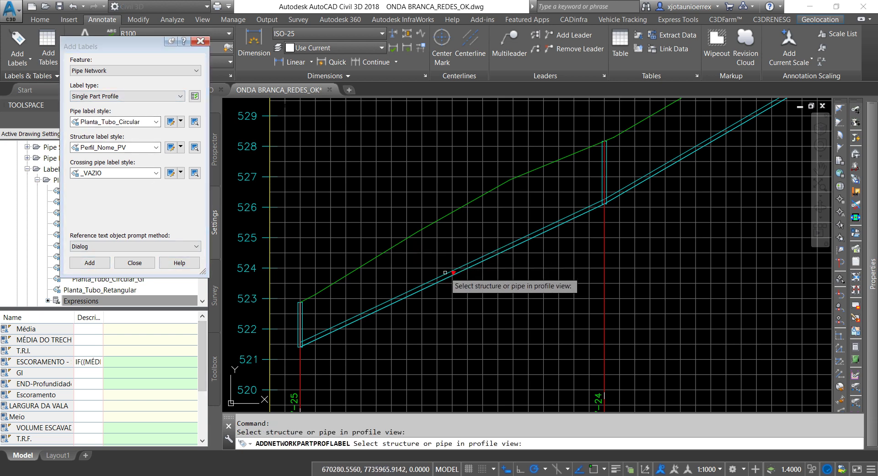
key(Escape)
scroll(453, 271, up, 6)
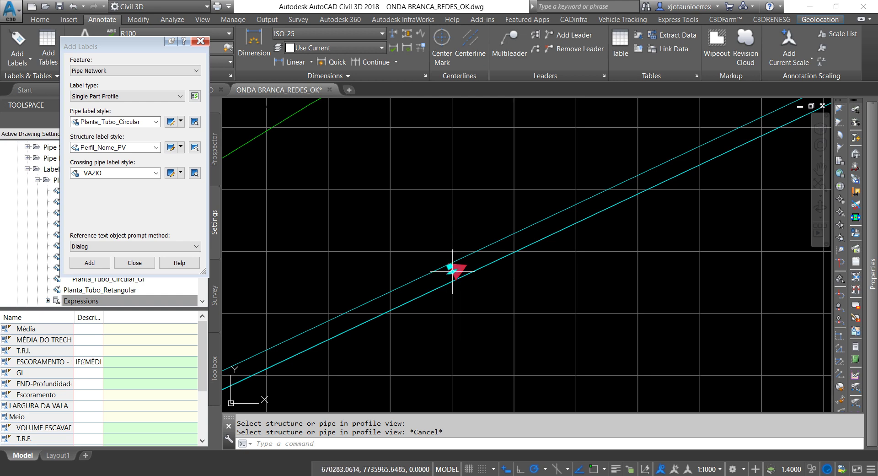
click(453, 271)
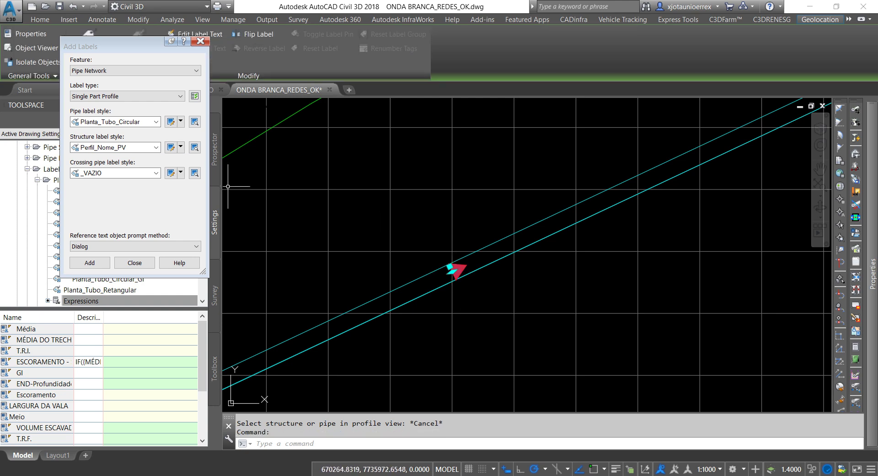
click(170, 121)
In the Planta_Tubo_Circular label style, make the Extensão text component visible and apply it.
click(192, 146)
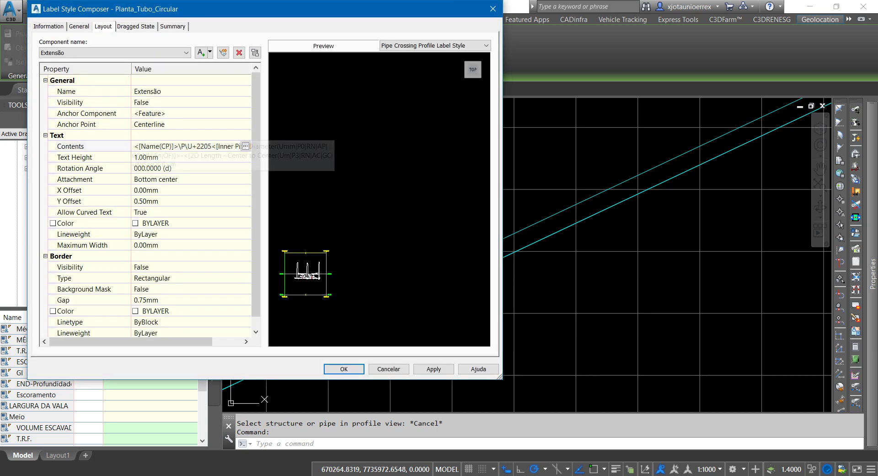
click(246, 146)
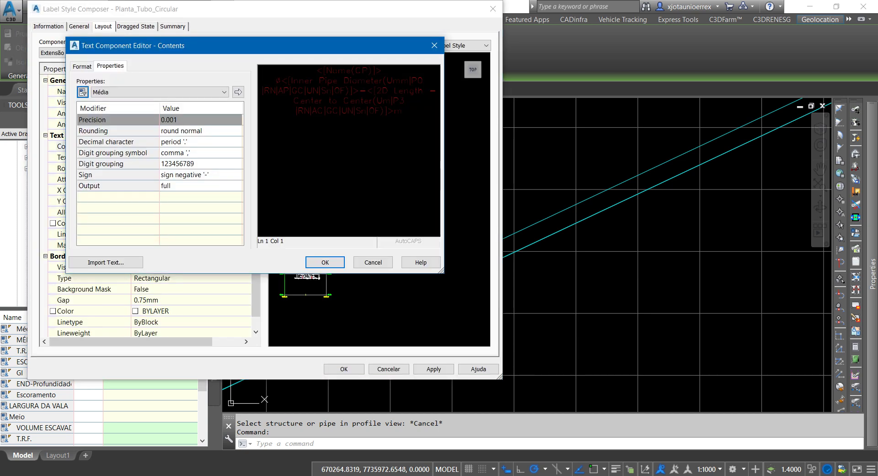
click(326, 262)
click(187, 53)
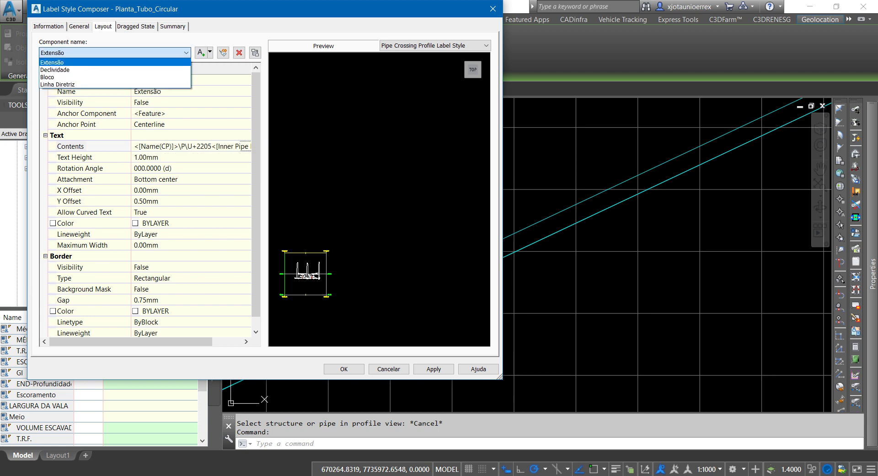
click(69, 62)
click(165, 91)
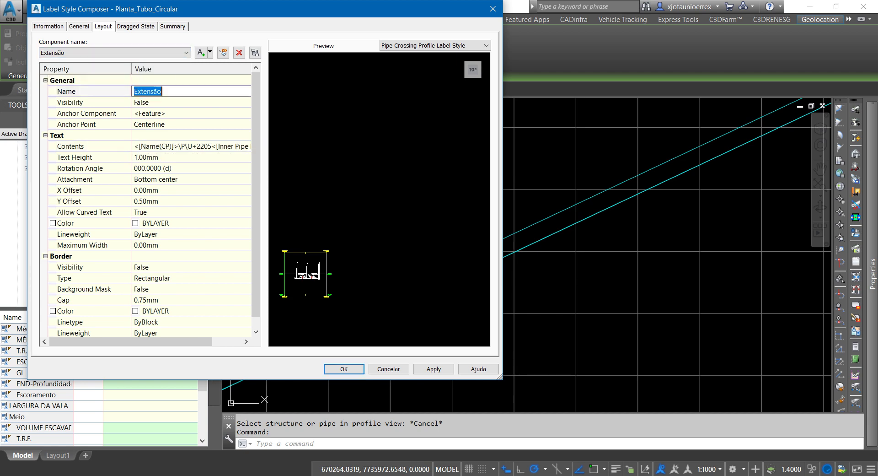
click(164, 102)
click(247, 102)
click(142, 123)
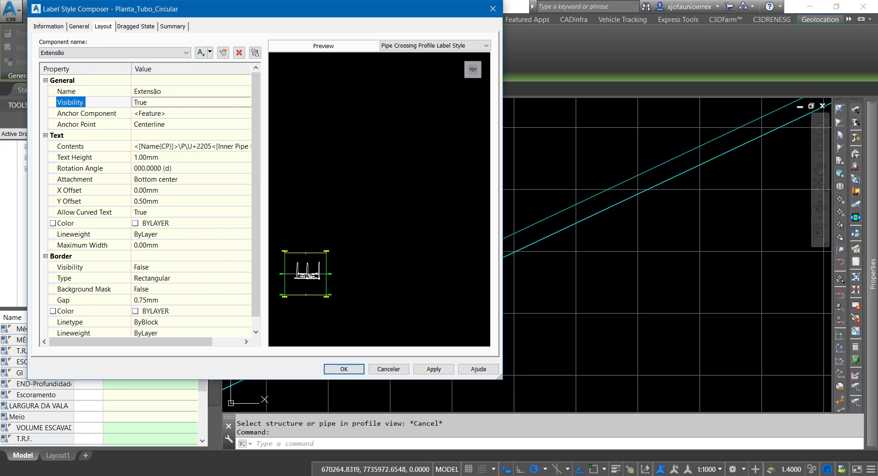
mouse_move(411, 8)
mouse_down()
mouse_move(99, 11)
mouse_move(453, 56)
mouse_up()
click(203, 386)
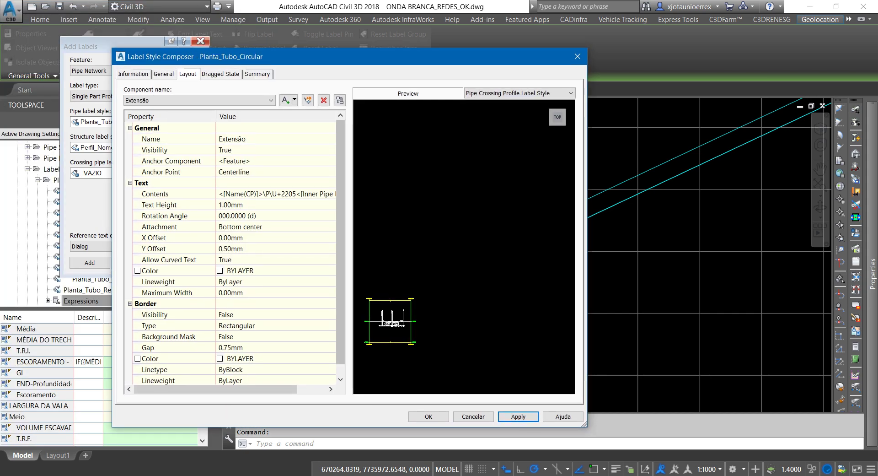
Set the Extensão text to 'TIPO:' plus TIPO DE ESCORAMENTO - YOUTUBE at precision 1, and save.
click(330, 193)
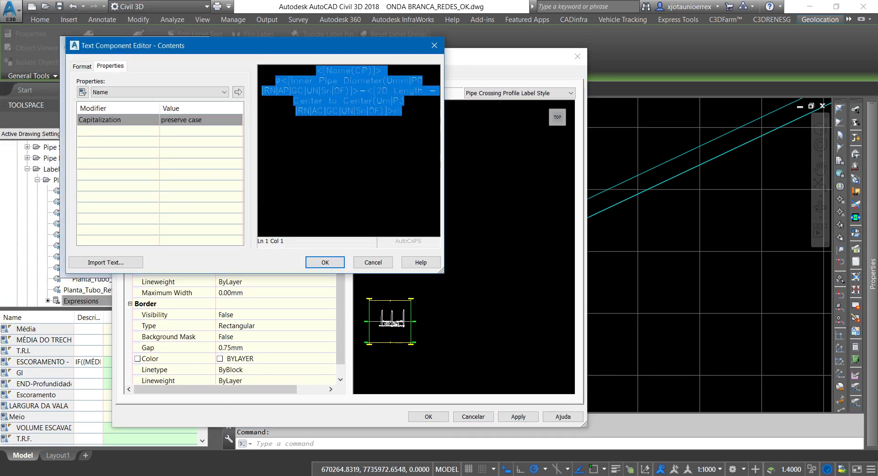
click(224, 92)
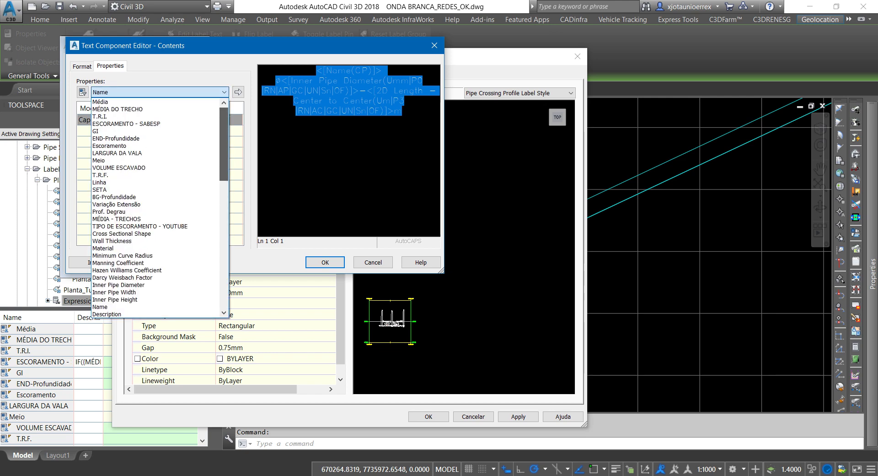
scroll(155, 206, down, 2)
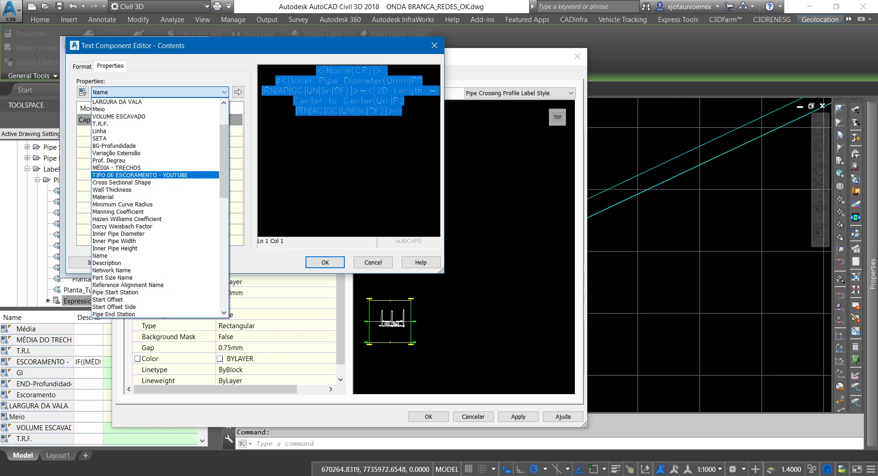
click(137, 175)
click(201, 119)
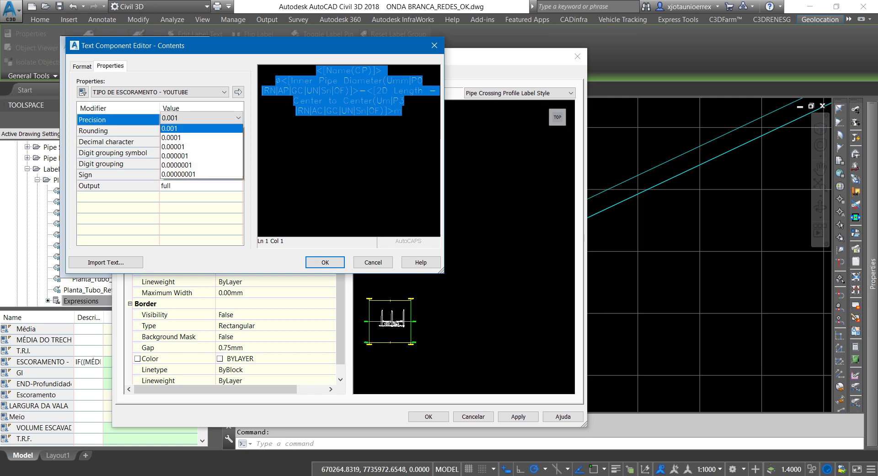
click(202, 129)
click(238, 92)
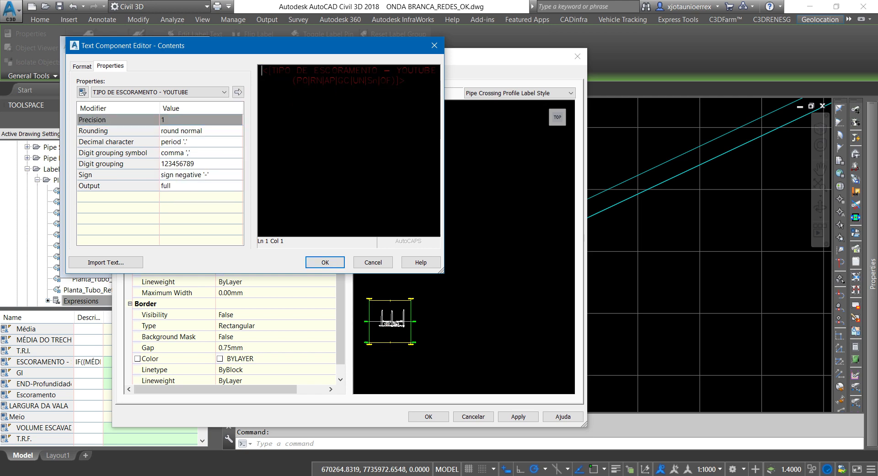
text(TIPO:)
click(324, 263)
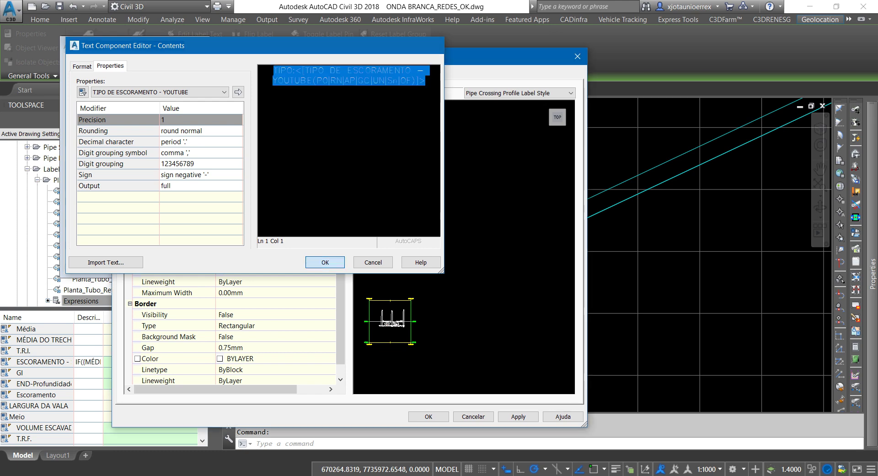
drag(320, 56, 121, 37)
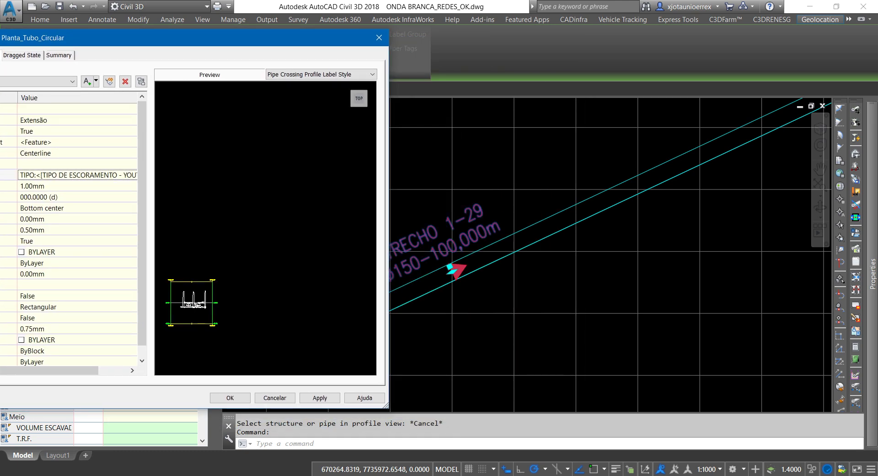
click(230, 397)
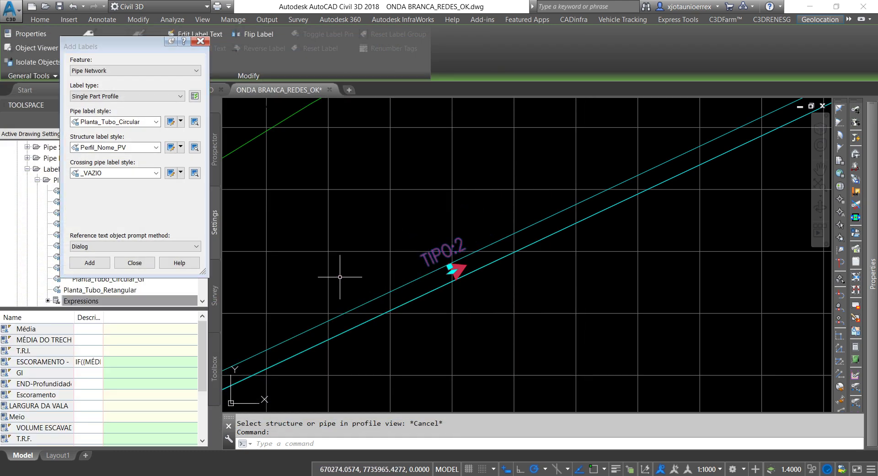
Cancel the pending selection and start adding labels to pipes in the profile view.
key(Escape)
scroll(340, 280, down, 7)
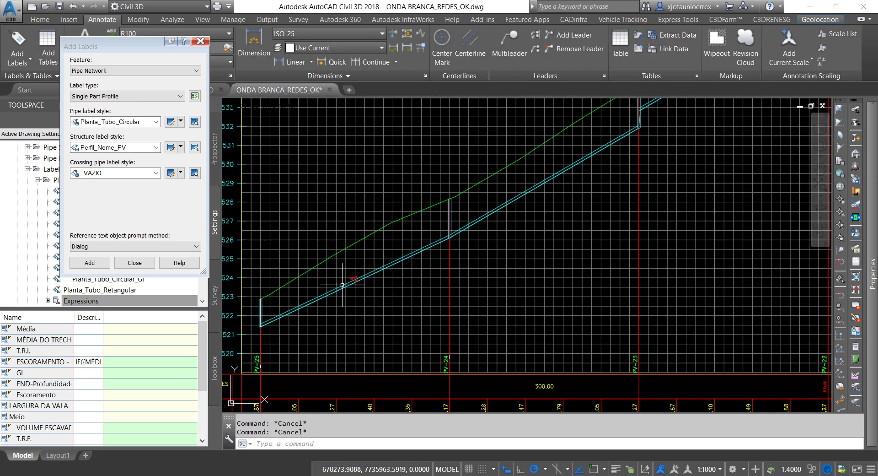
middle_drag(582, 205, 471, 294)
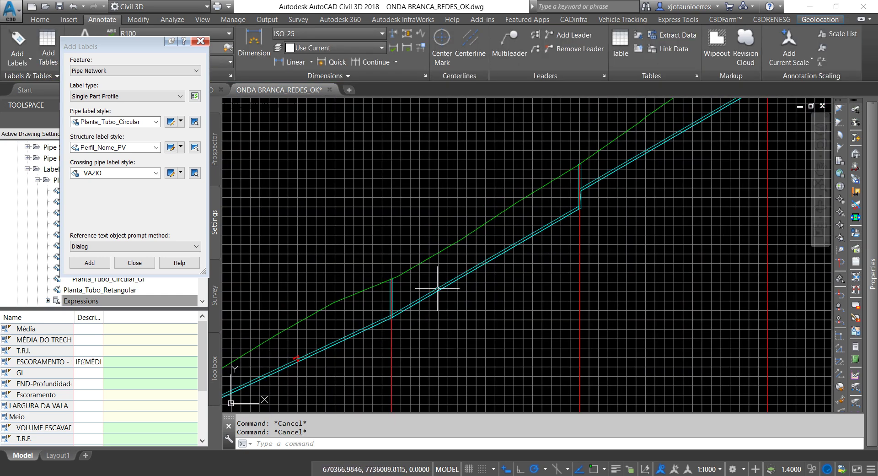
scroll(437, 288, up, 2)
click(90, 263)
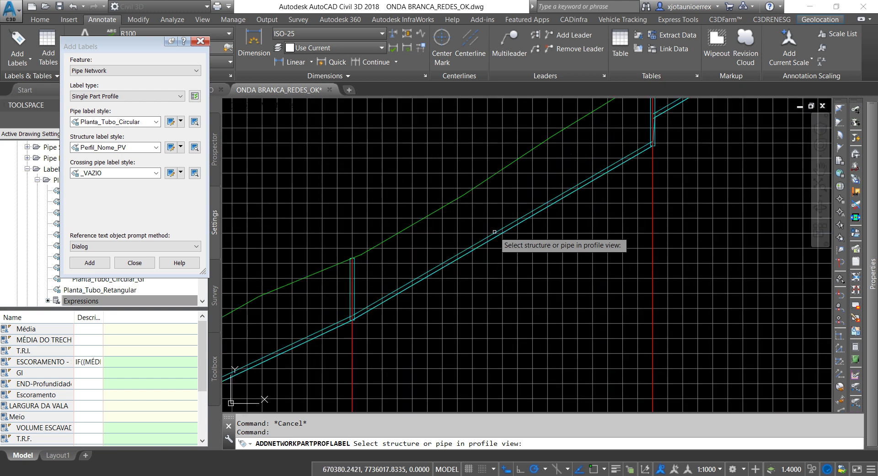
Pan and zoom along the profile to check the labels and the band's TIPO values 0–3.
middle_drag(494, 232, 514, 212)
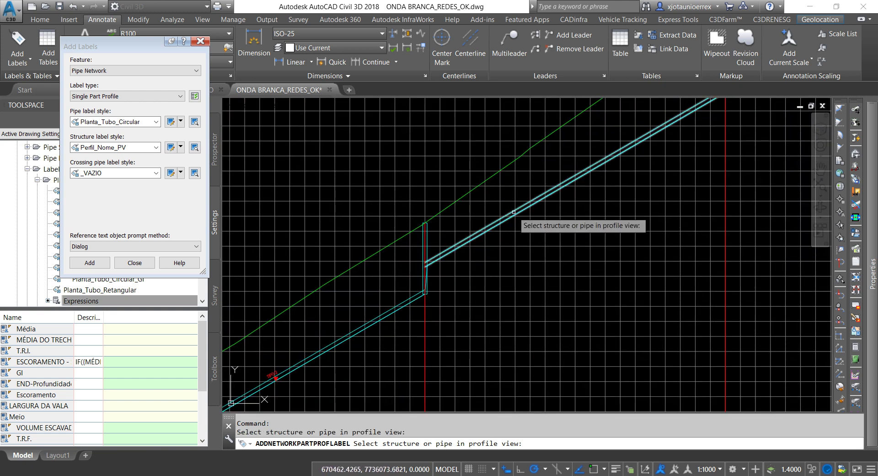
scroll(497, 241, down, 2)
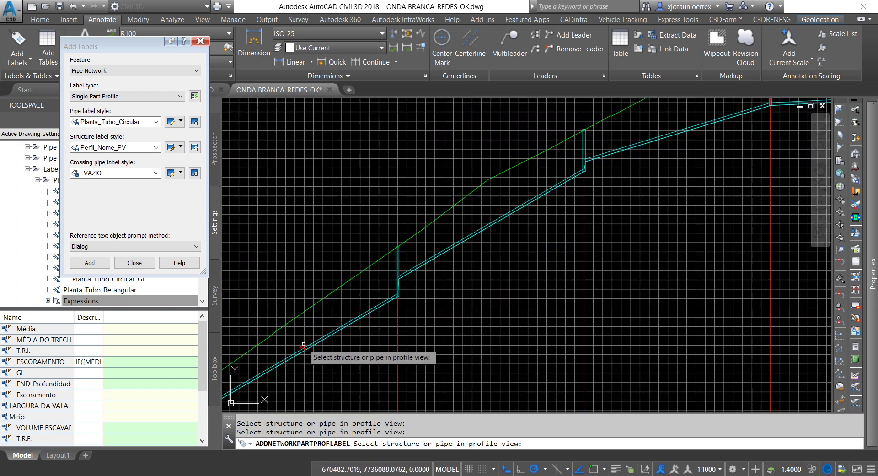
scroll(588, 280, up, 2)
middle_drag(627, 208, 516, 329)
scroll(485, 279, up, 1)
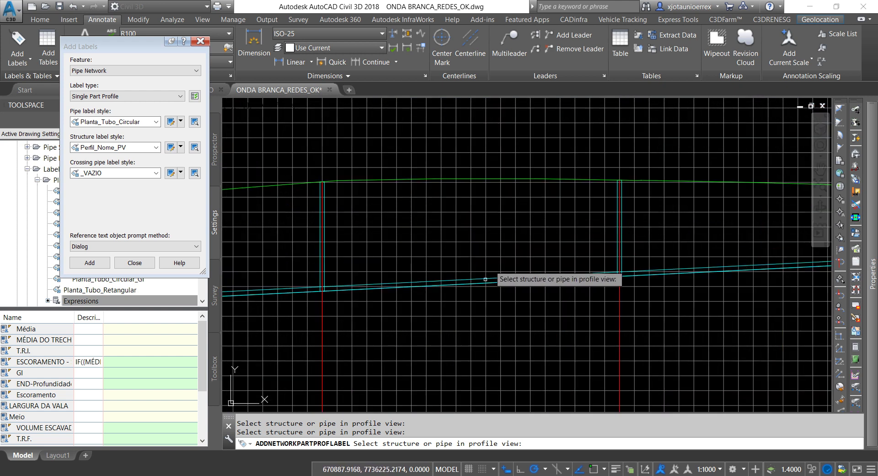
scroll(486, 279, up, 3)
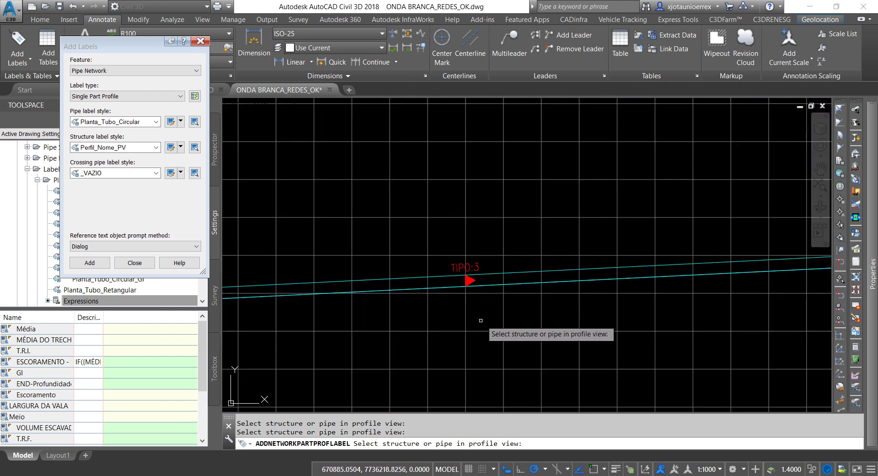
scroll(412, 343, down, 2)
scroll(595, 348, down, 2)
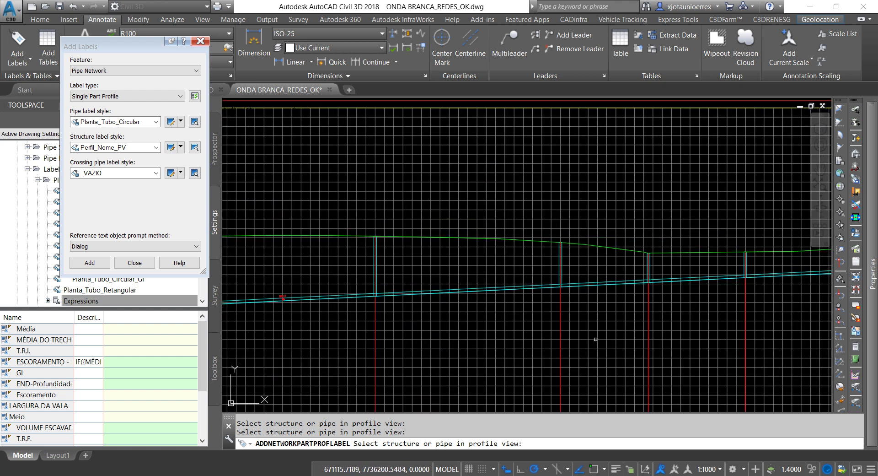
middle_drag(696, 300, 558, 321)
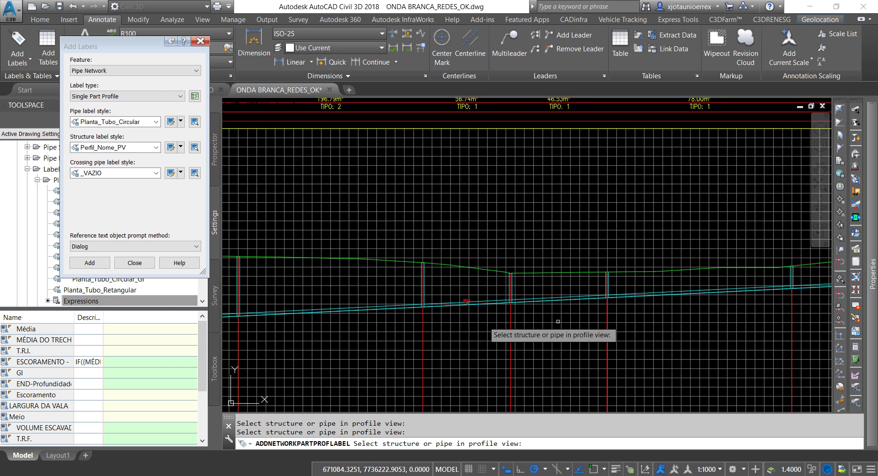
scroll(558, 321, down, 2)
middle_drag(538, 362, 380, 318)
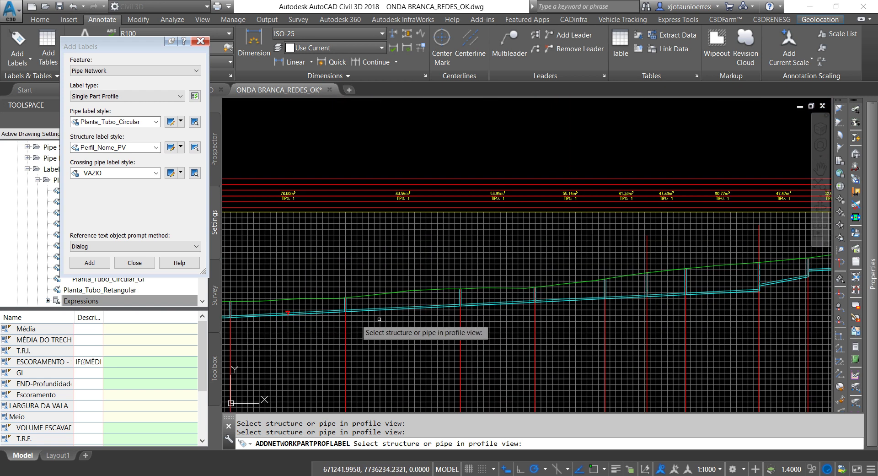
scroll(642, 311, down, 2)
scroll(657, 299, up, 2)
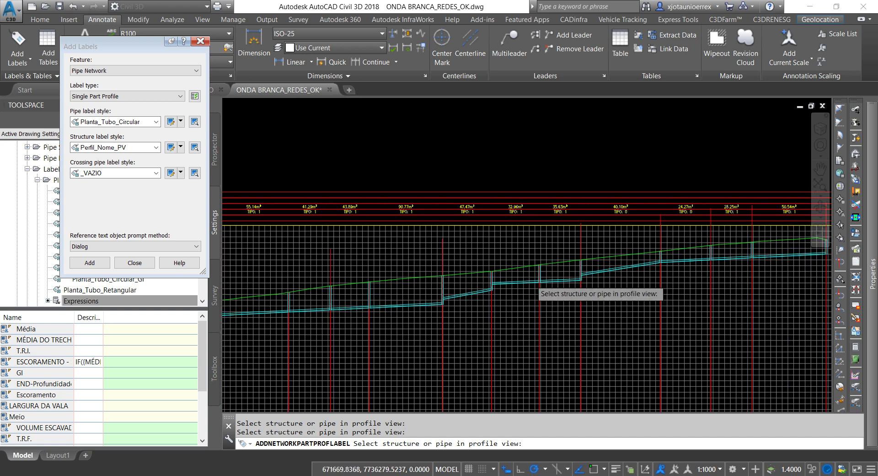
scroll(540, 279, up, 2)
scroll(411, 305, down, 2)
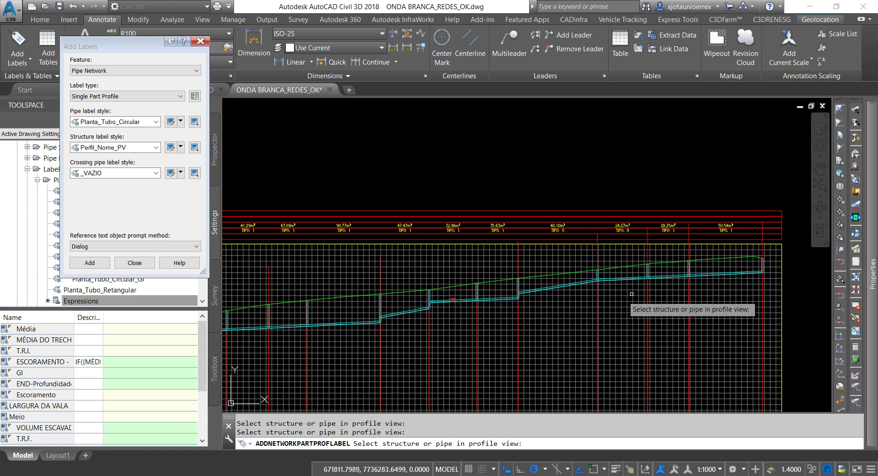
scroll(353, 353, up, 2)
middle_drag(341, 328, 476, 323)
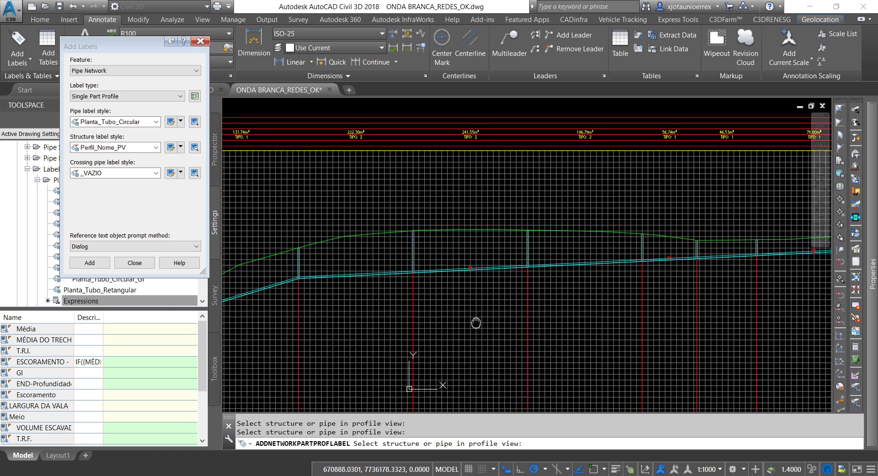
scroll(569, 280, up, 3)
scroll(480, 311, up, 3)
scroll(395, 328, up, 2)
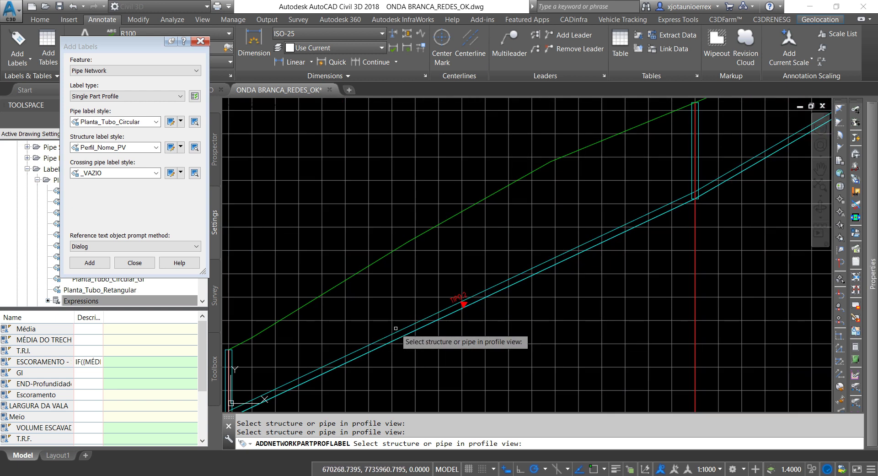
scroll(467, 304, down, 3)
End label placement and select a pipe label.
key(Escape)
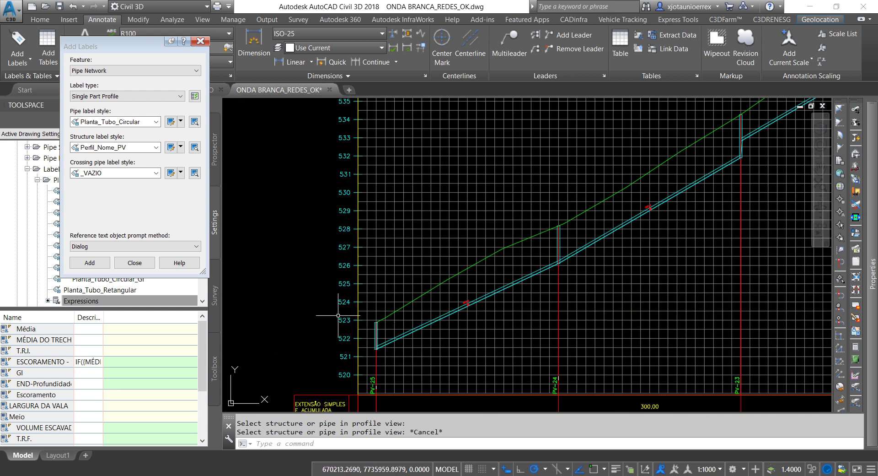
scroll(467, 304, up, 3)
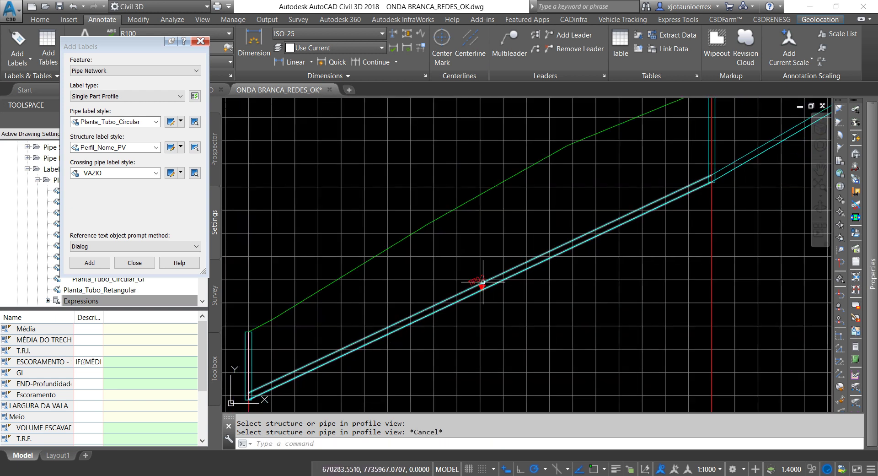
click(476, 284)
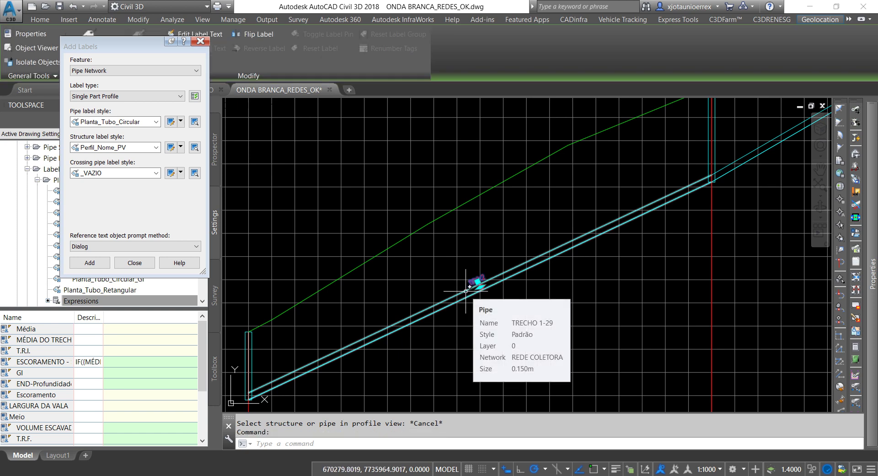
Open the label style of the selected pipe label from its right-click menu.
right_click(465, 291)
key(Escape)
right_click(476, 286)
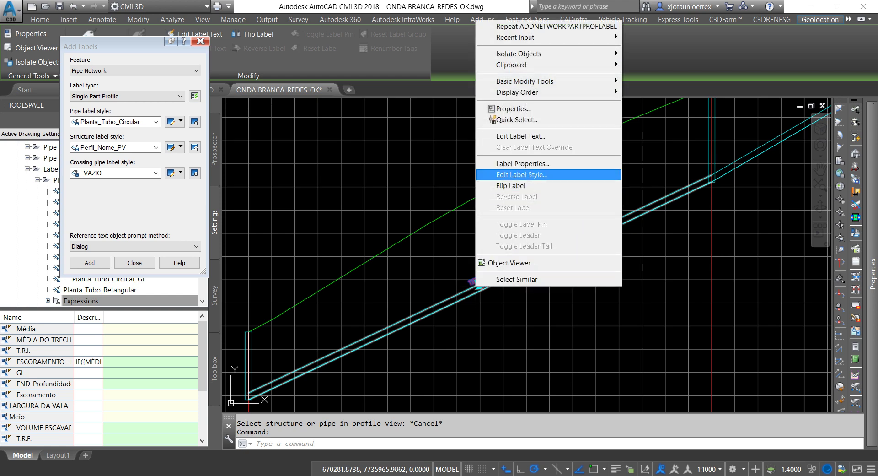
click(521, 174)
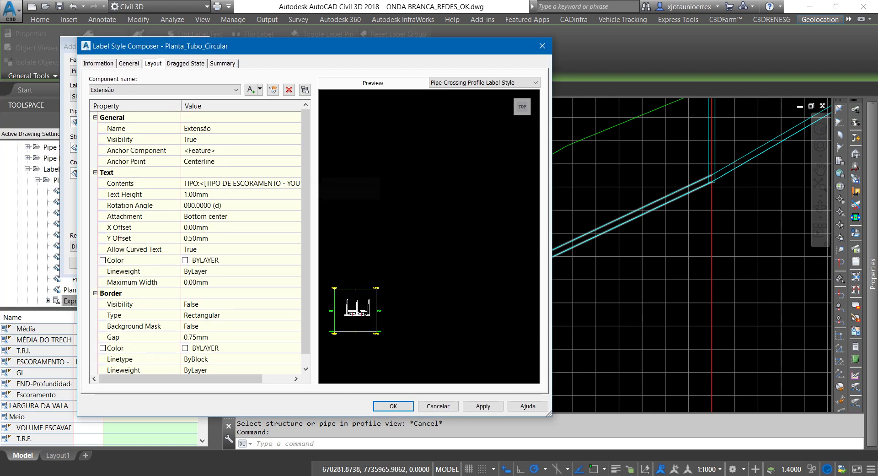
Add the MÉDIA - TRECHOS property on a new line prefixed 'MÉDIA:' and save the style.
click(238, 183)
click(297, 183)
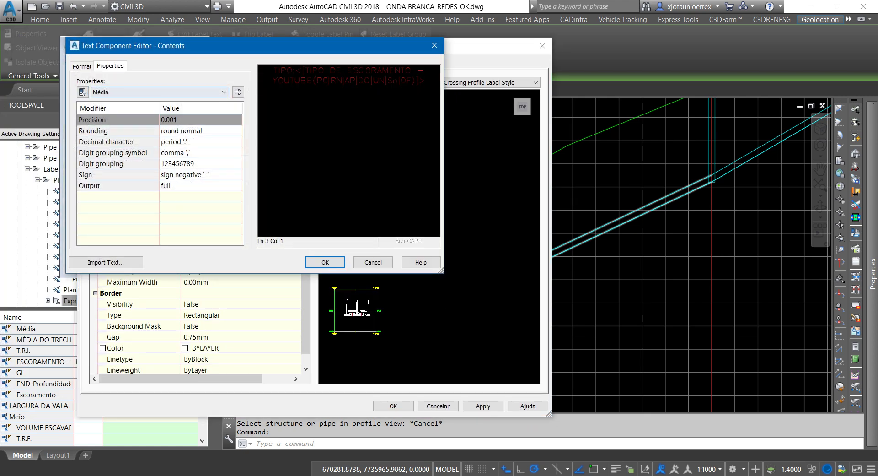
click(224, 92)
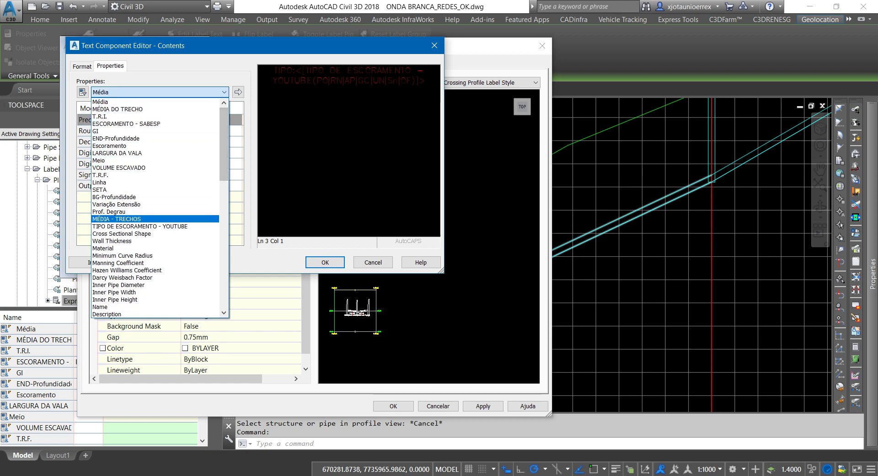
click(118, 219)
click(238, 92)
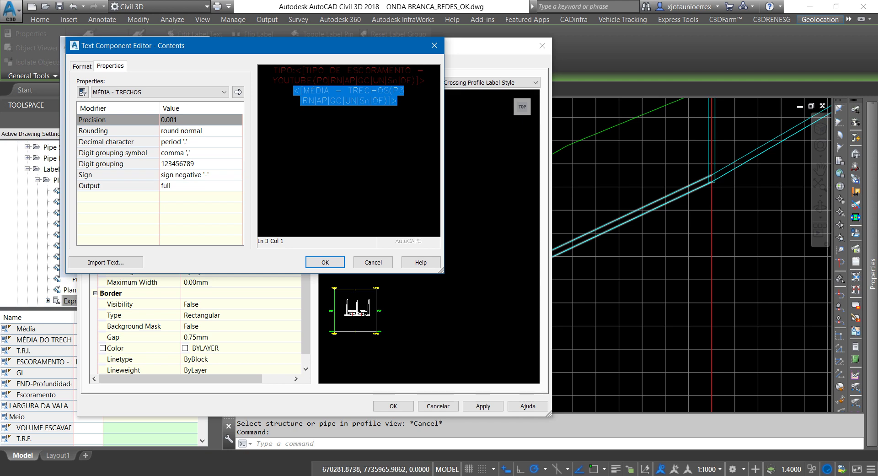
text(ÉDIA)
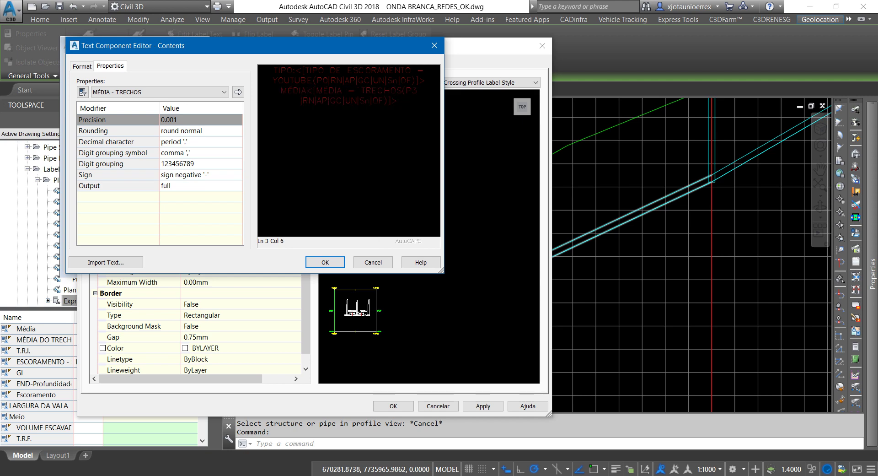
text(:)
click(326, 262)
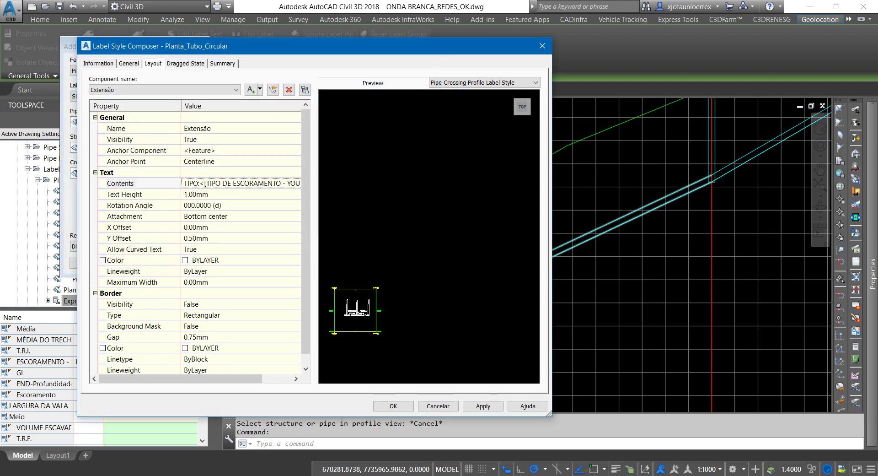
click(394, 406)
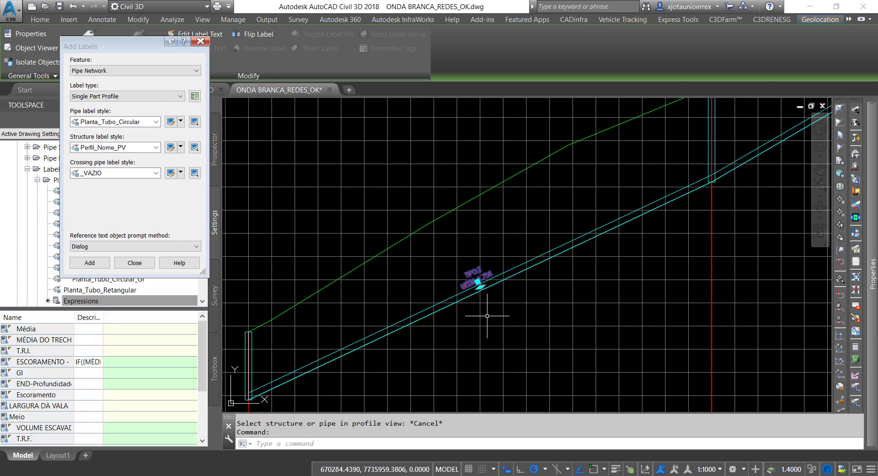
Pan along the profile to the pipe label showing TIPO:2 and MÉDIA:1.756.
key(Escape)
key(Escape)
mouse_move(435, 336)
middle_down()
mouse_move(369, 353)
mouse_move(676, 190)
middle_up()
mouse_move(435, 300)
middle_down()
mouse_move(550, 290)
mouse_move(515, 308)
middle_up()
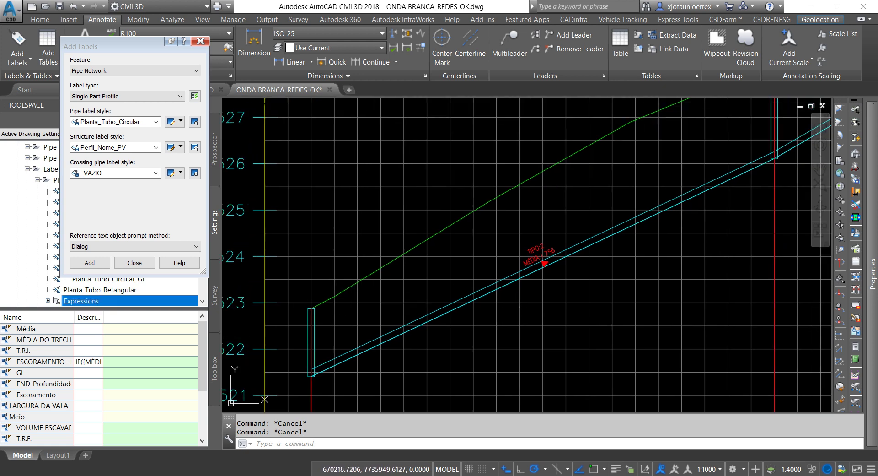
Read the depth ranges in the TIPO DE ESCORAMENTO expression's description in Toolspace.
drag(104, 316, 179, 317)
scroll(128, 380, down, 1)
scroll(128, 379, down, 2)
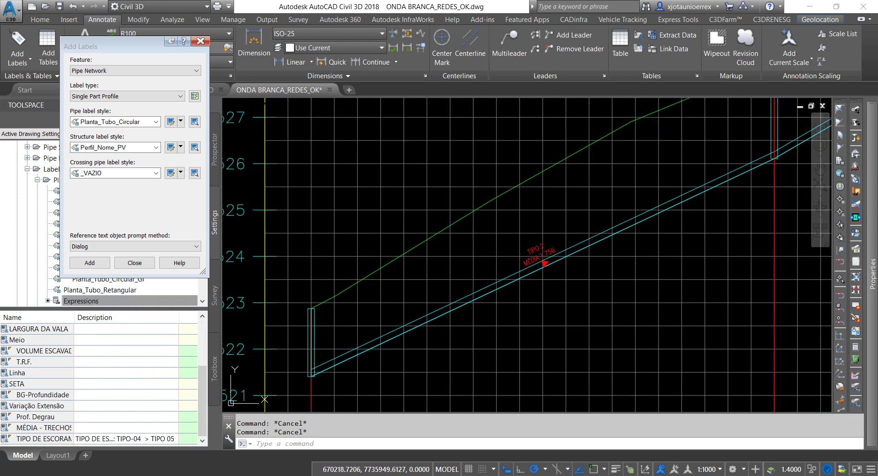
click(41, 438)
click(131, 439)
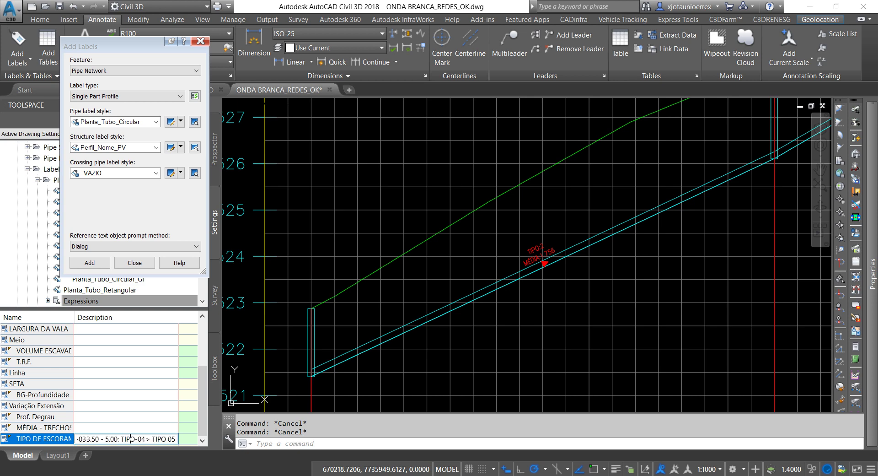
key(Return)
drag(178, 317, 205, 317)
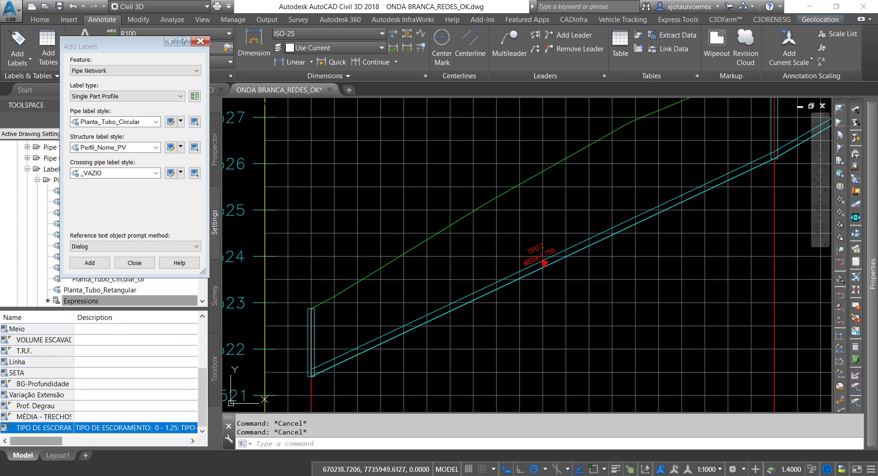
scroll(98, 379, right, 2)
scroll(99, 380, right, 2)
scroll(99, 380, right, 1)
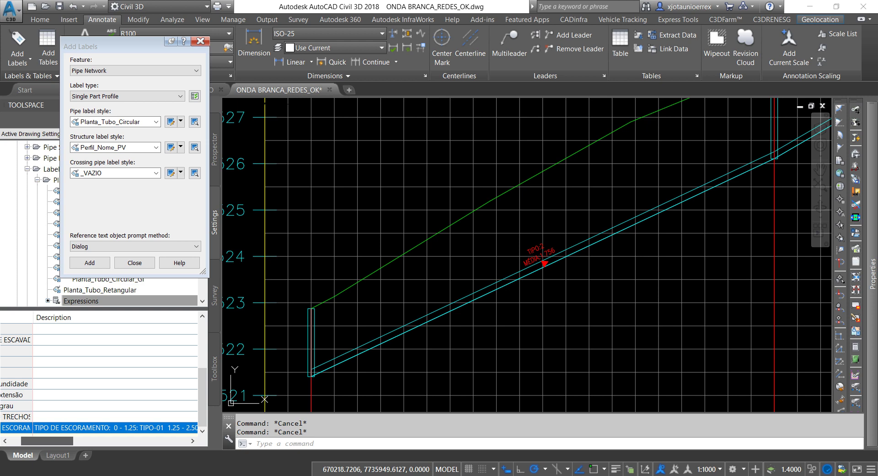
scroll(99, 379, right, 1)
scroll(99, 380, right, 1)
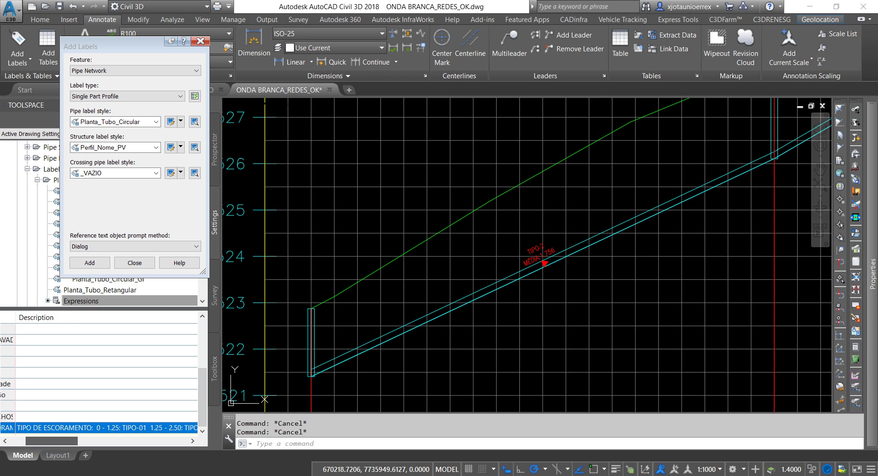
scroll(99, 380, right, 1)
scroll(99, 380, right, 1)
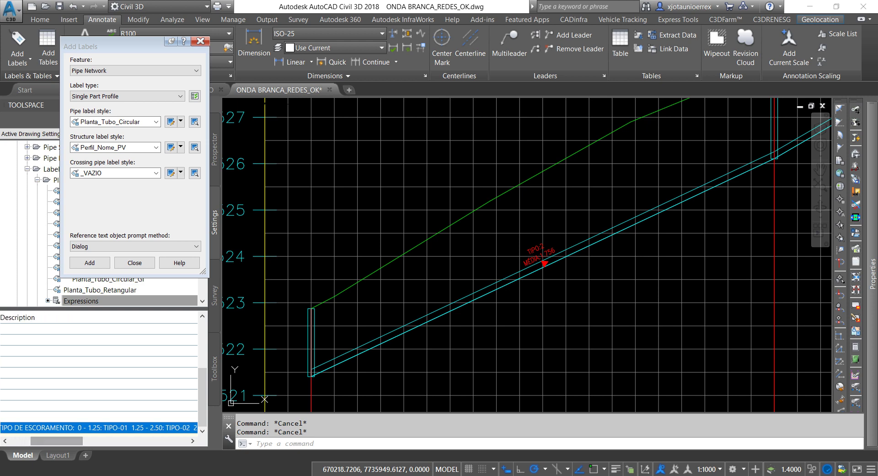
scroll(99, 379, right, 1)
scroll(99, 379, right, 1)
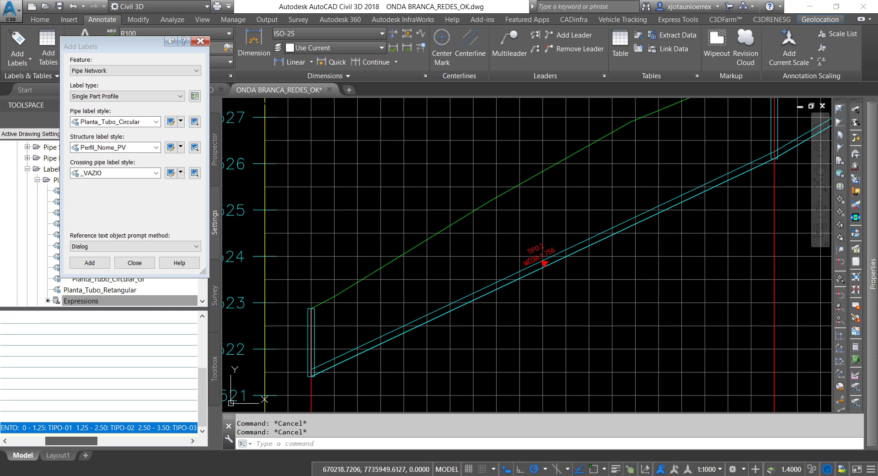
scroll(99, 380, right, 1)
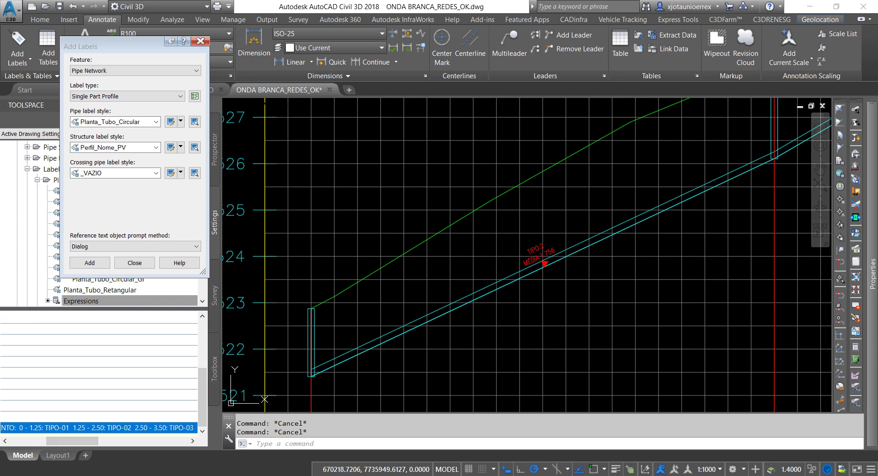
scroll(544, 252, up, 2)
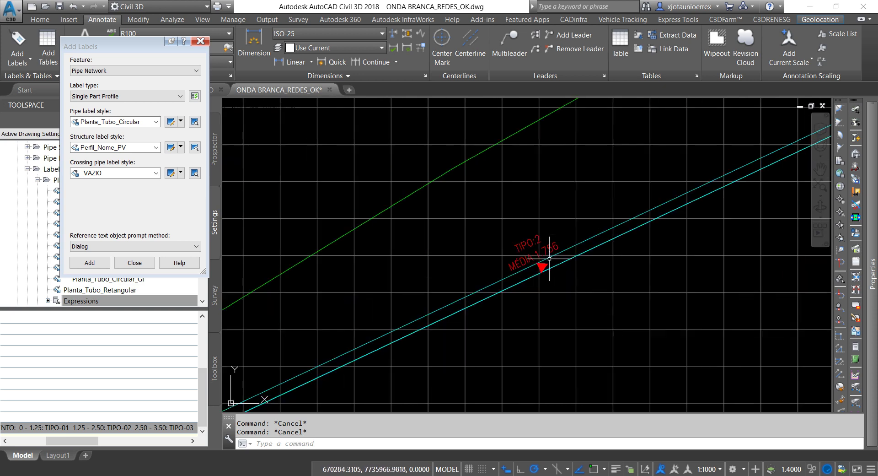
scroll(544, 251, up, 2)
drag(72, 441, 81, 440)
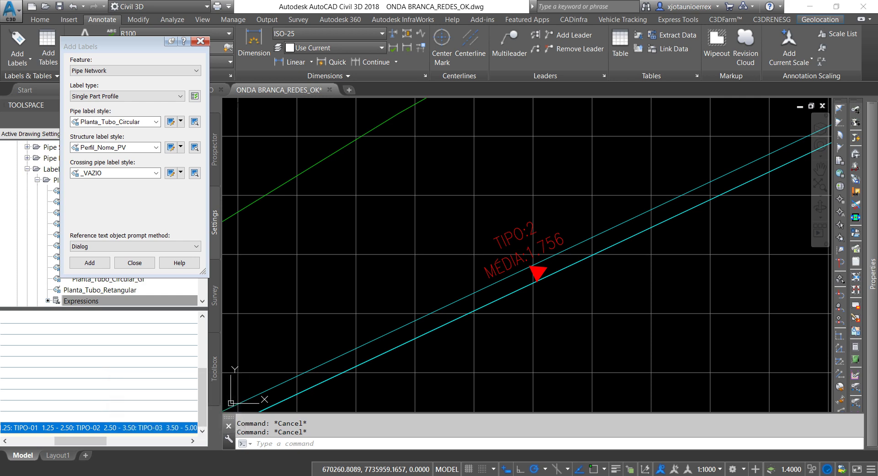
drag(81, 440, 84, 440)
Zoom the profile view to the pipe labelled TIPO:3.
click(402, 298)
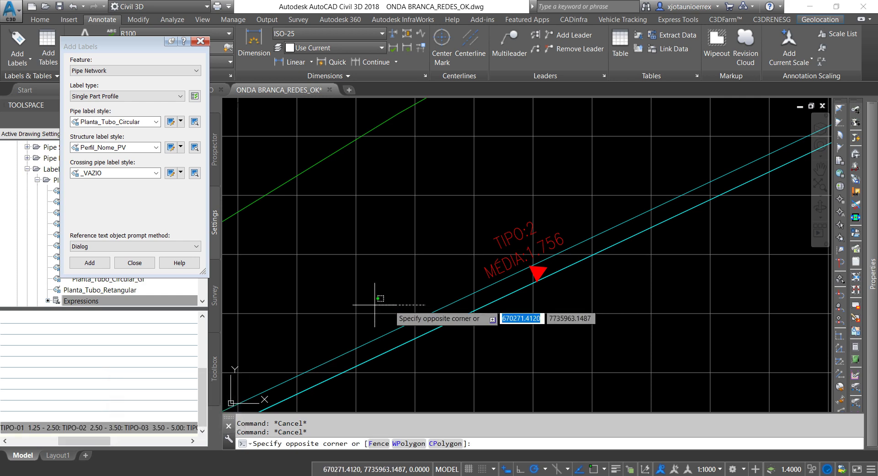
key(Escape)
scroll(401, 298, down, 5)
scroll(598, 251, up, 2)
scroll(594, 259, up, 3)
scroll(586, 238, up, 2)
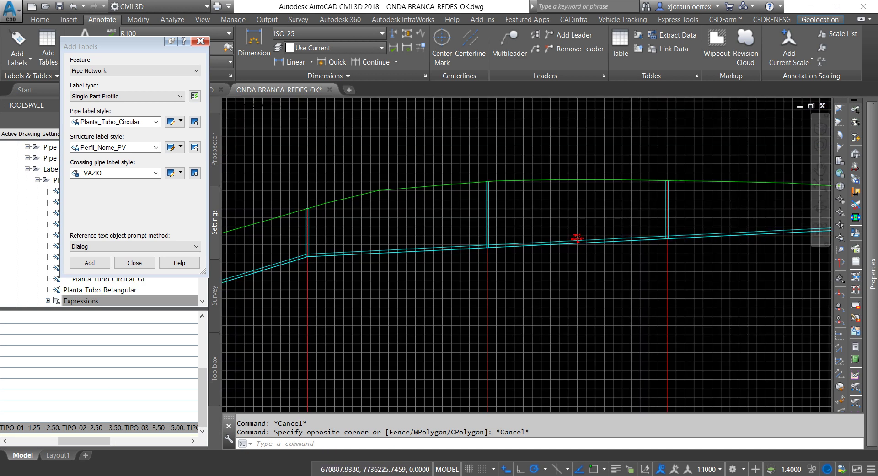
scroll(587, 238, up, 2)
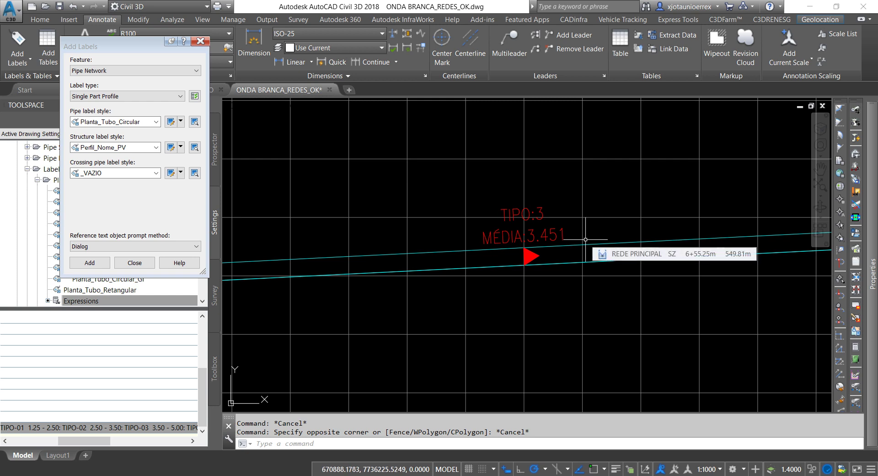
scroll(586, 238, down, 5)
scroll(446, 249, up, 2)
Stretch that pipe's end downward so its label changes to TIPO:4.
click(446, 249)
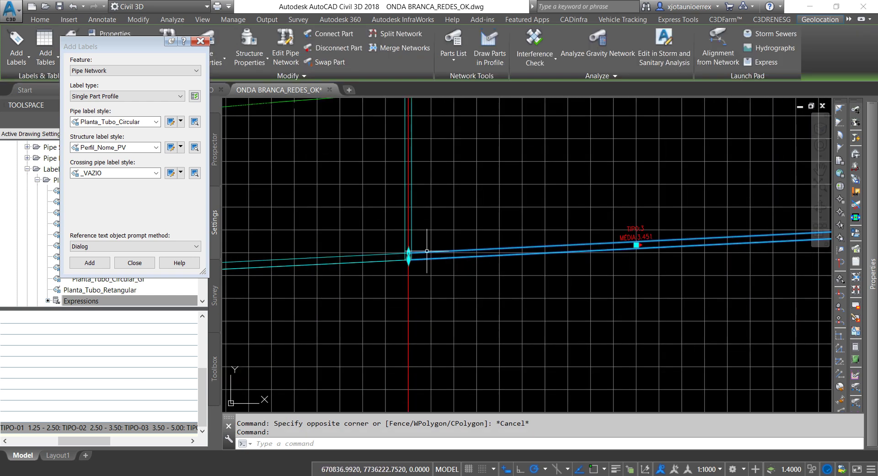
click(408, 252)
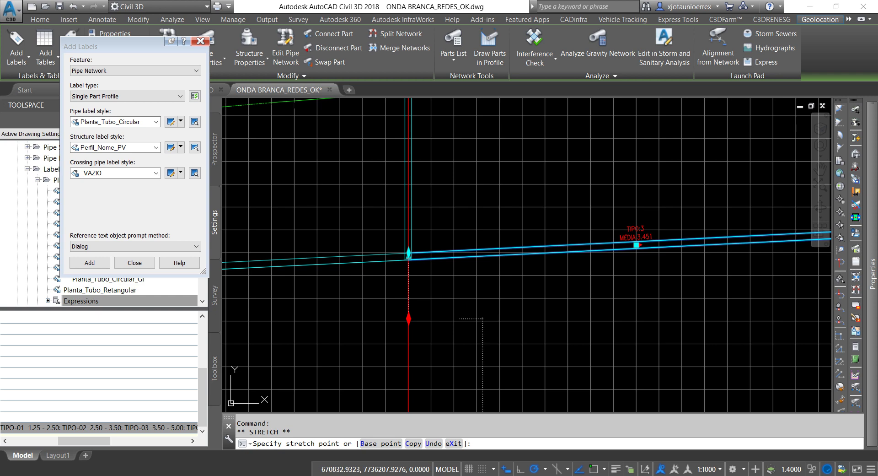
click(409, 316)
scroll(640, 269, up, 3)
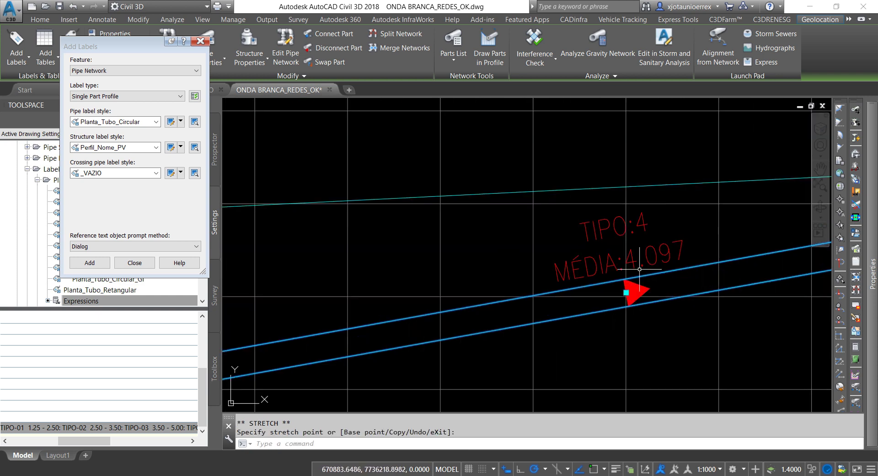
mouse_move(639, 269)
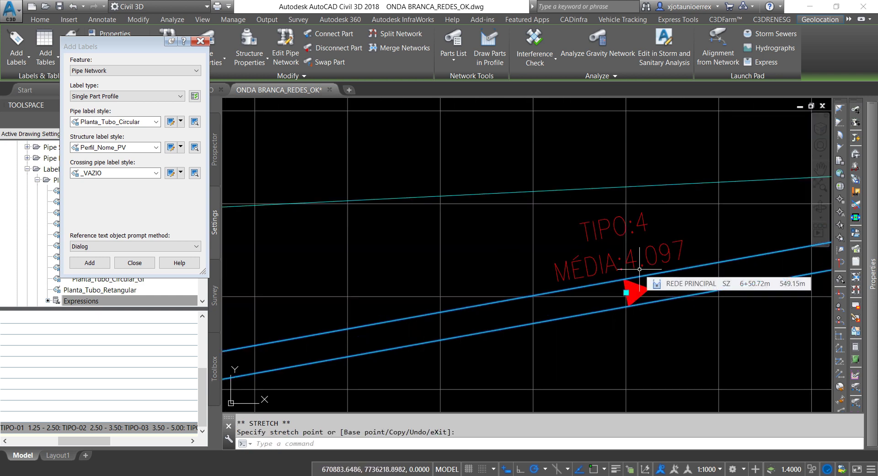
key(Escape)
Undo the stretch to restore TIPO:3 and close the Add Labels dialog.
key(ctrl+z)
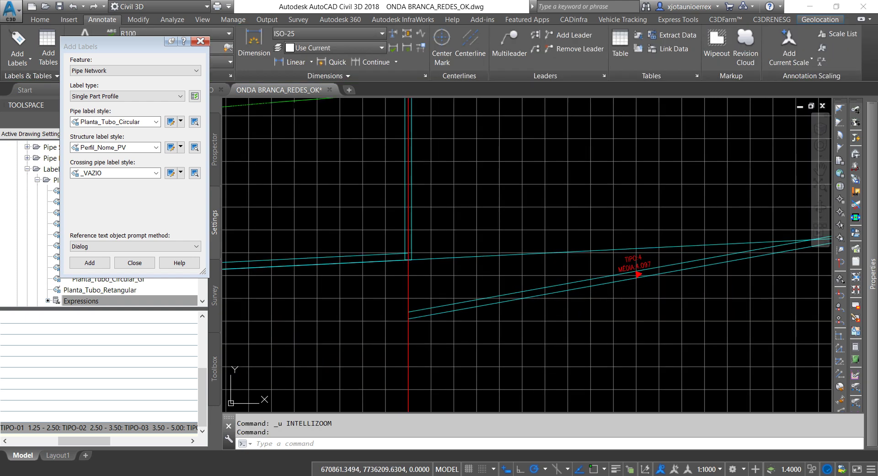
key(ctrl+z)
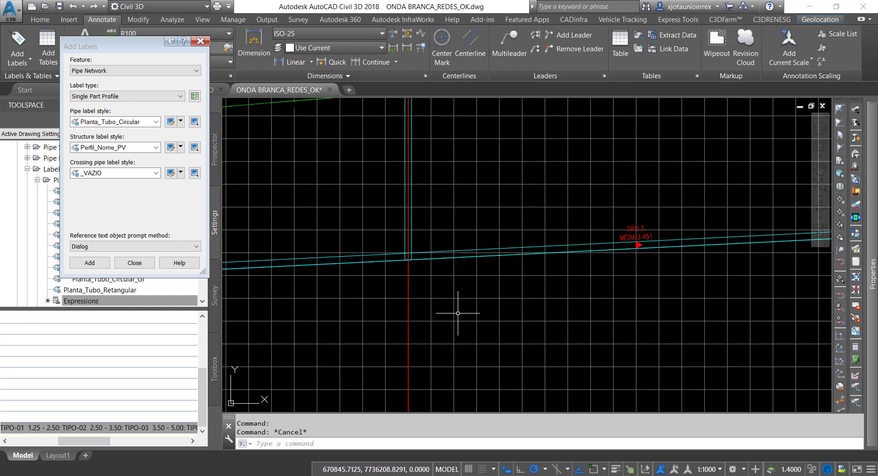
key(Escape)
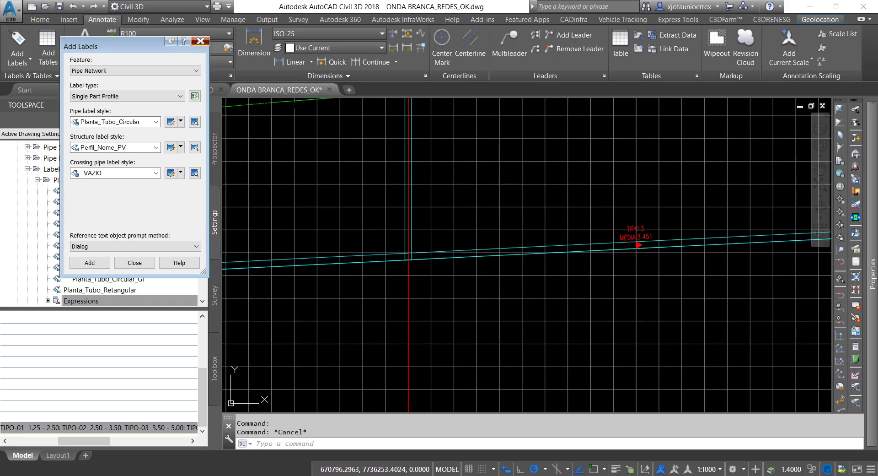
click(135, 263)
scroll(470, 309, down, 7)
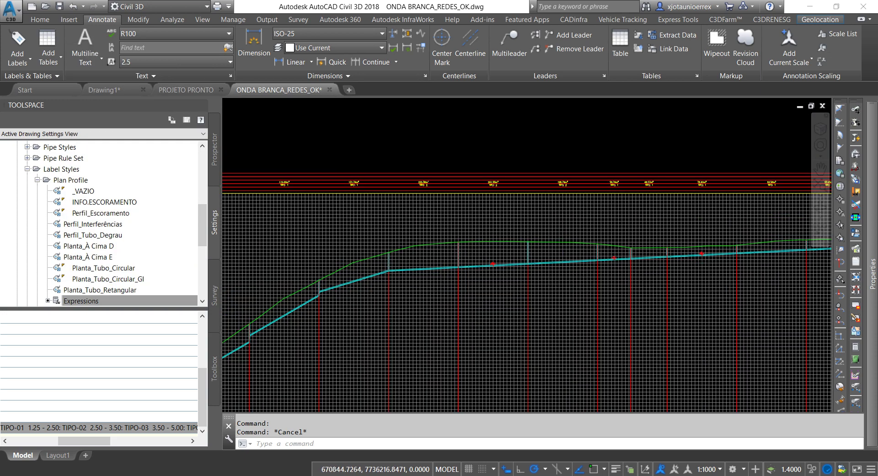
scroll(478, 290, down, 2)
mouse_move(475, 285)
middle_down()
mouse_move(478, 306)
mouse_move(485, 301)
middle_up()
scroll(429, 302, up, 5)
scroll(430, 302, up, 3)
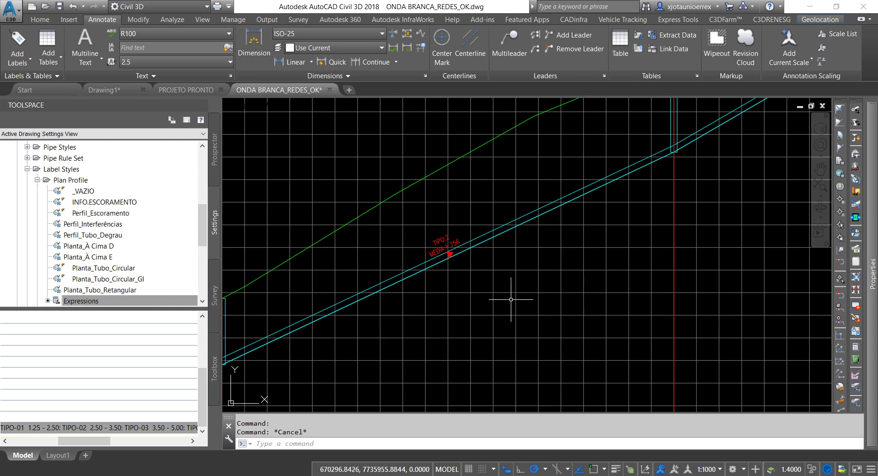
scroll(513, 352, down, 5)
middle_drag(505, 358, 467, 320)
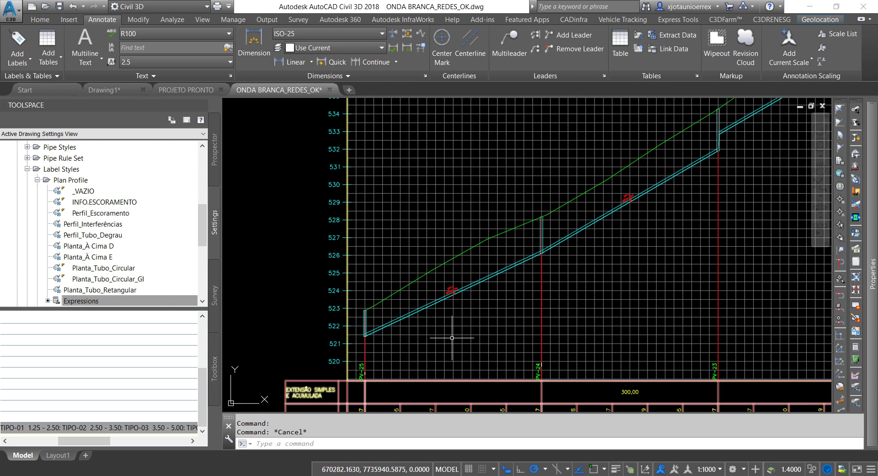